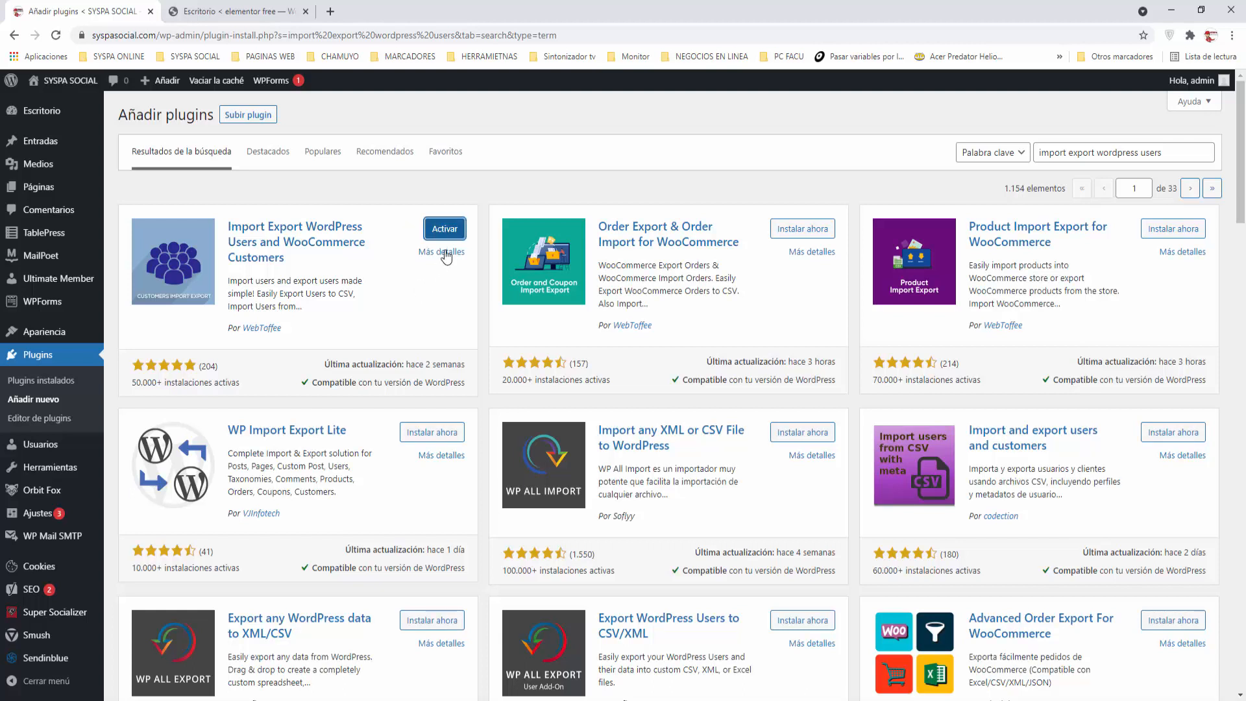
Activate the Import Export WordPress Users and WooCommerce Customers plugin and open its general settings in a new browser tab.
click(445, 230)
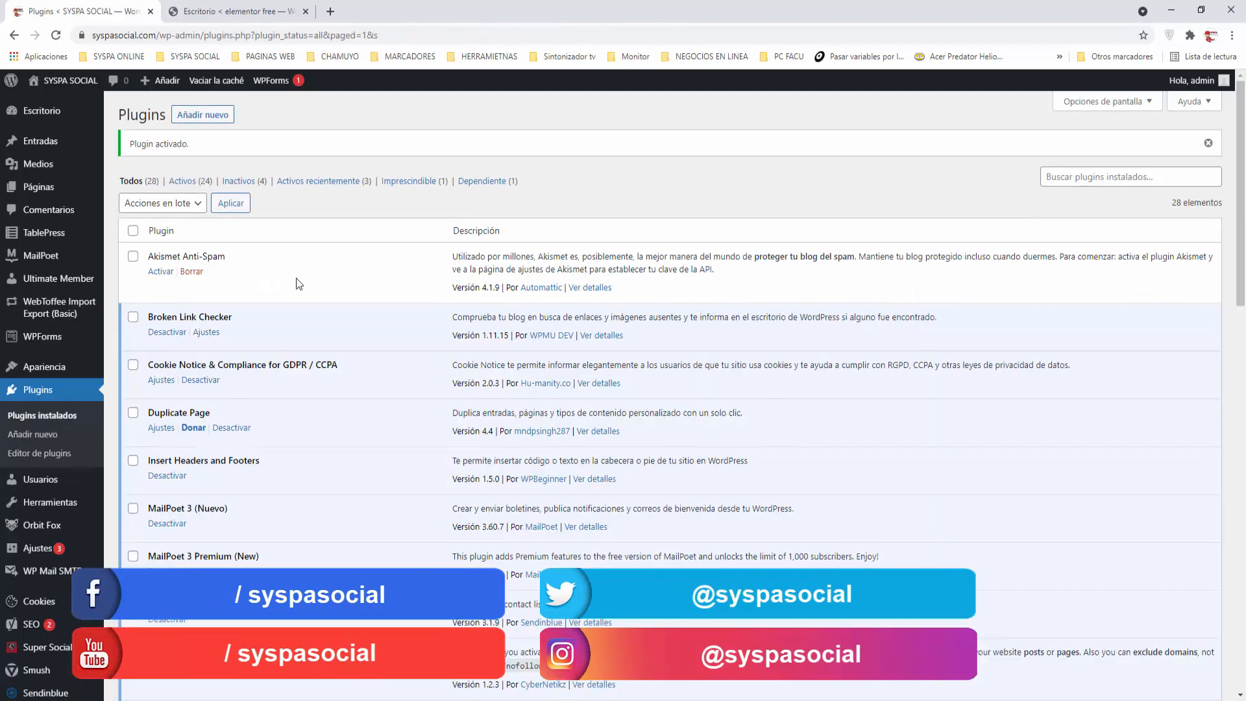
click(44, 313)
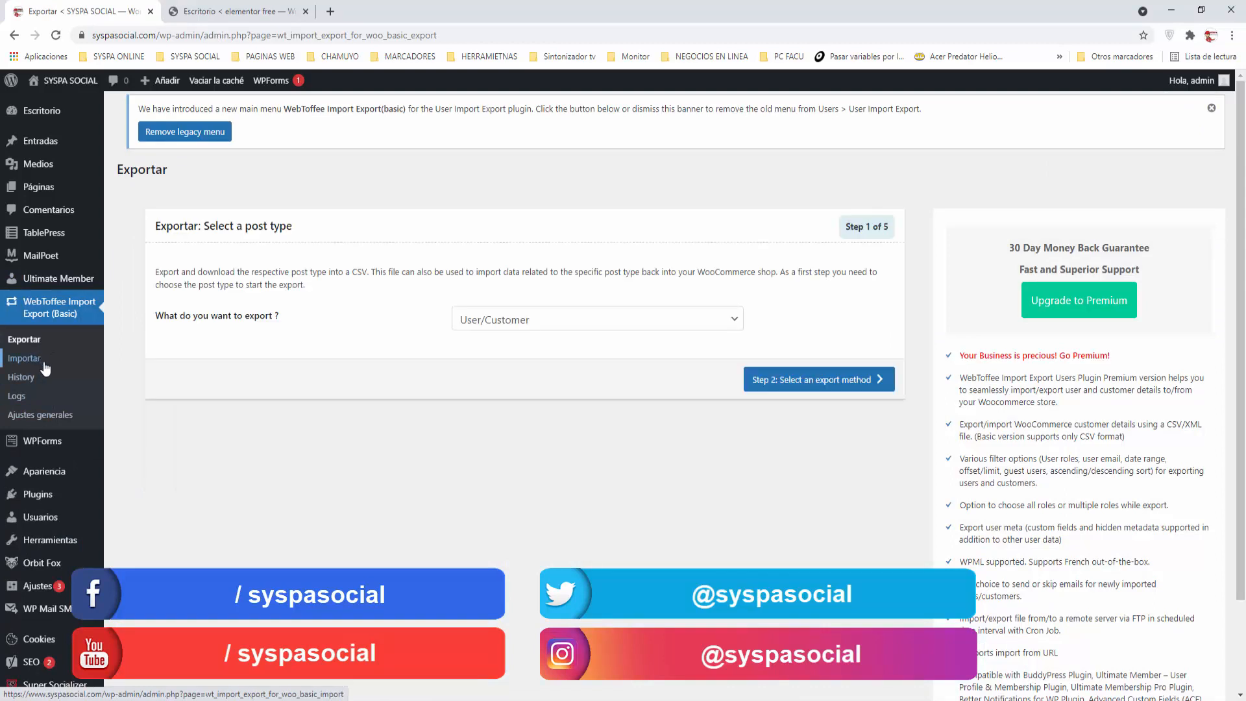
click(51, 422)
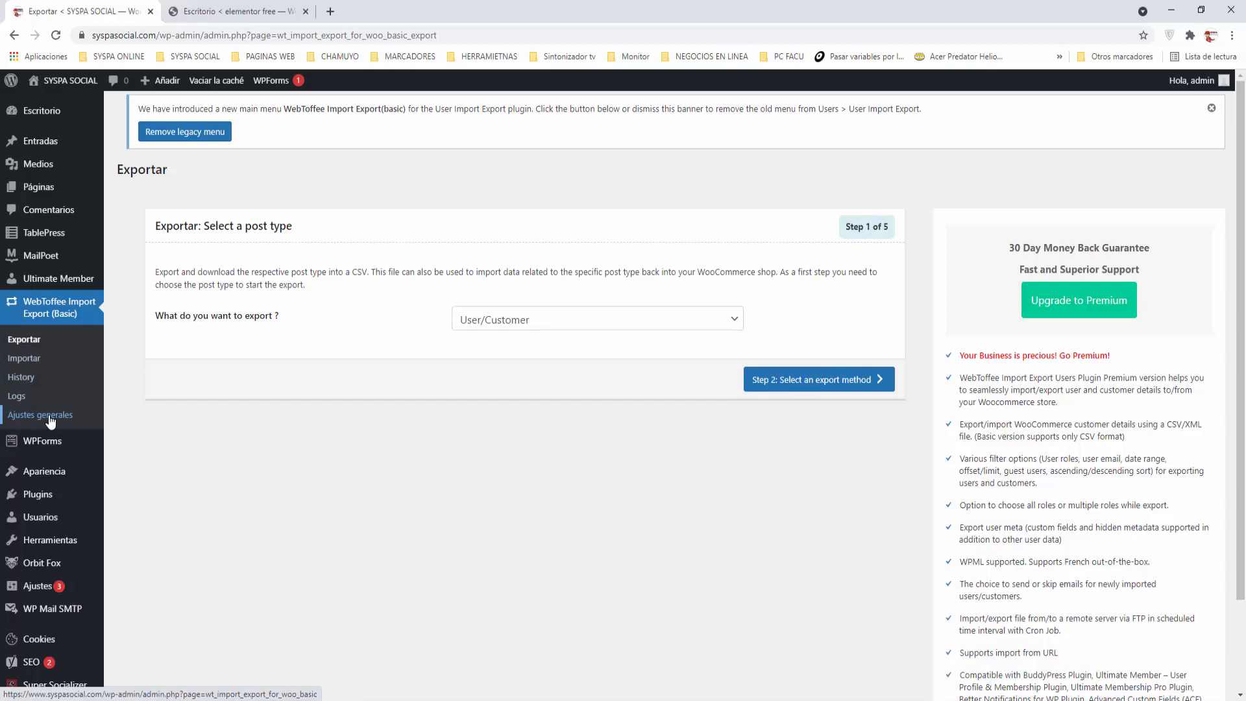
right_click(50, 418)
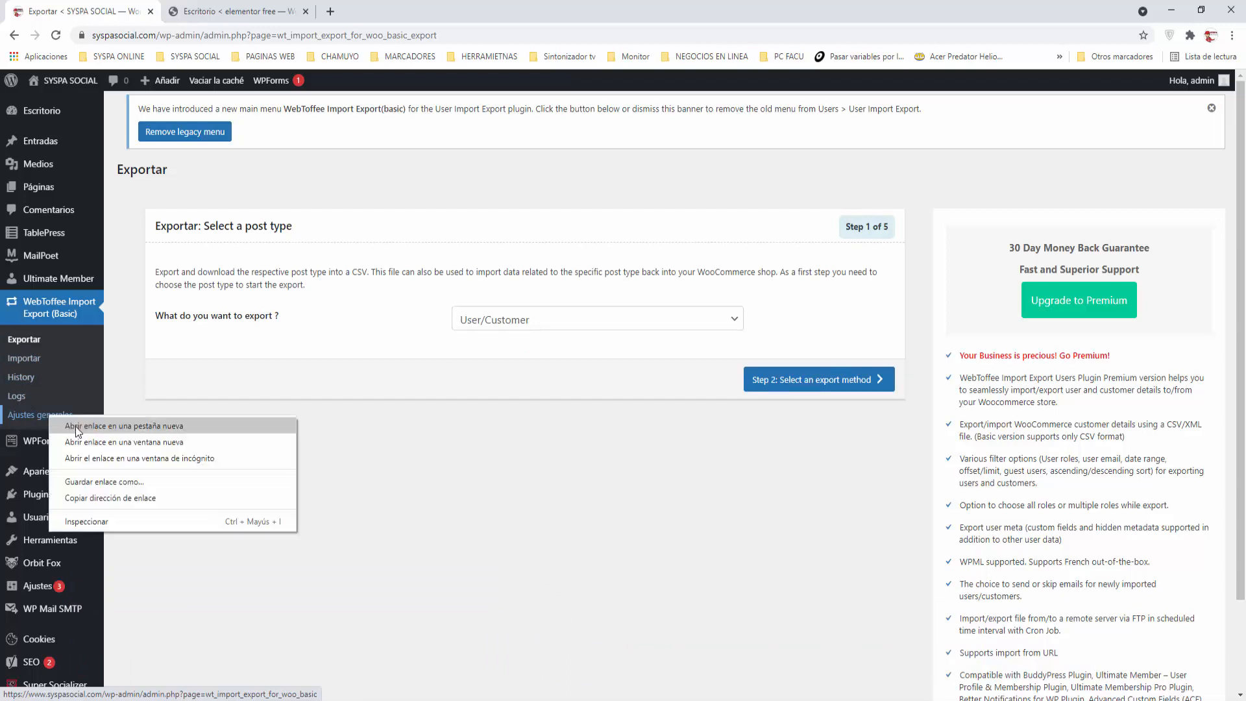
click(77, 433)
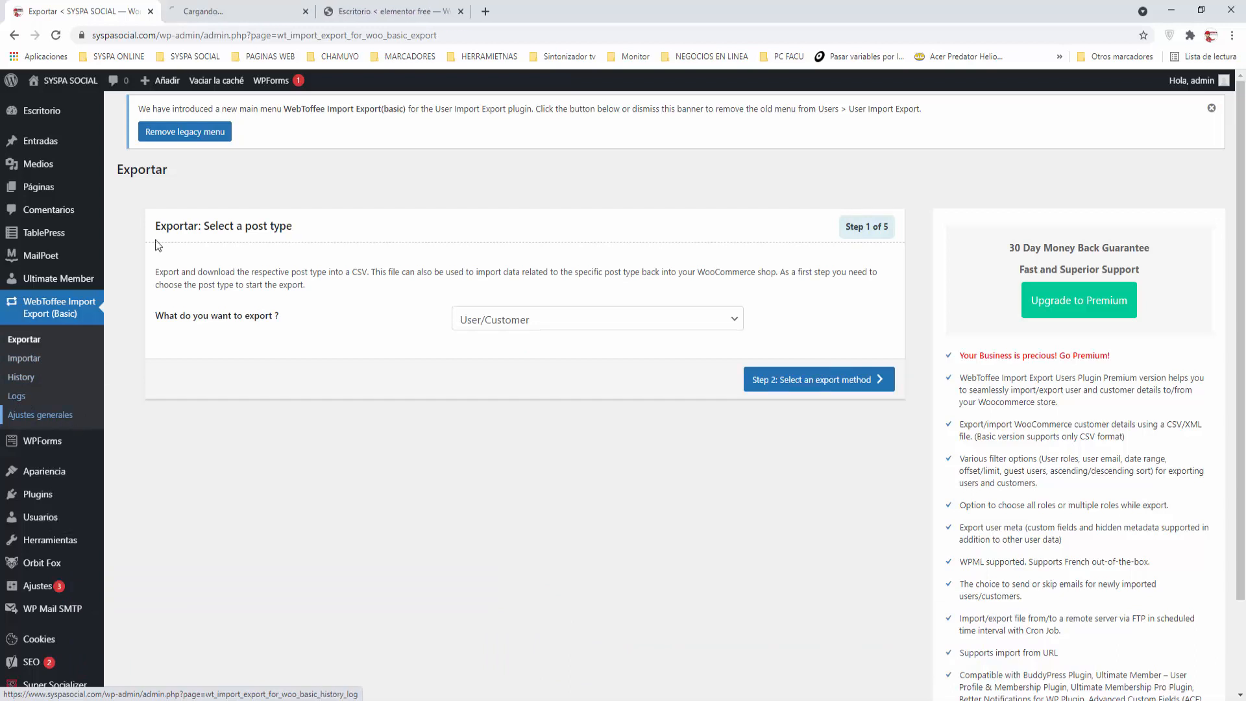
click(220, 13)
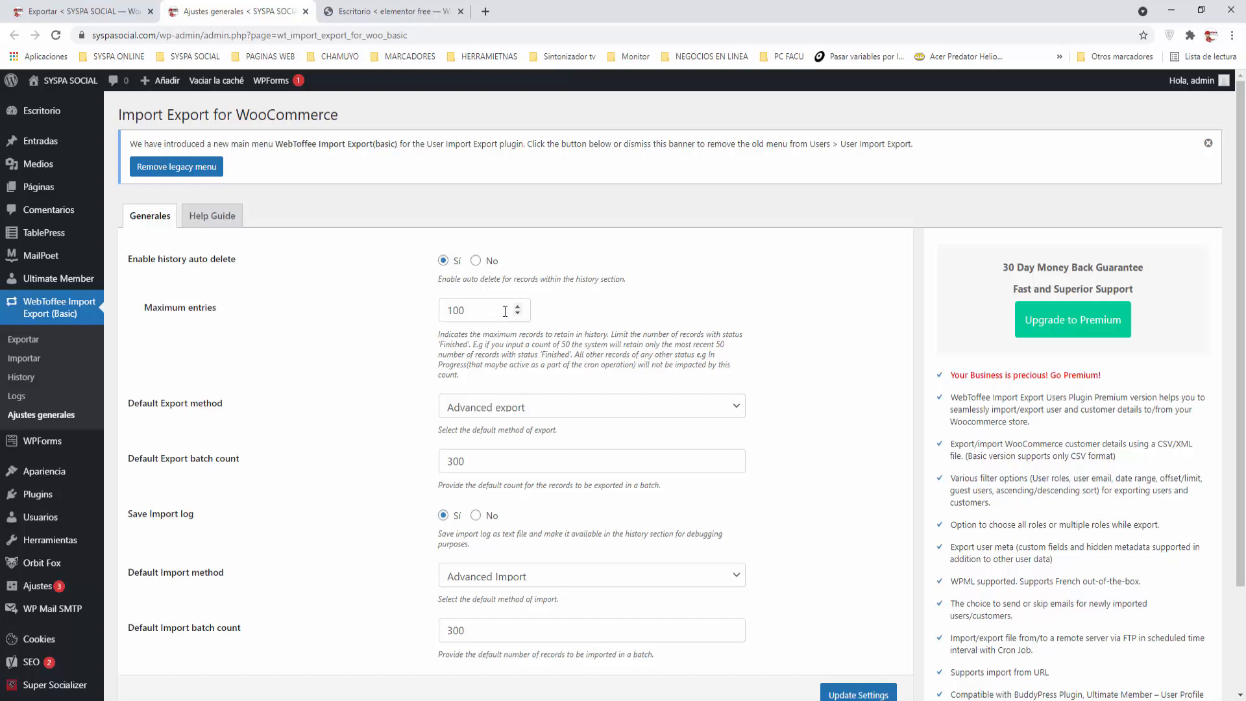
Examine the default export and import methods and batch counts in the plugin's general settings.
scroll(247, 301, down, 2)
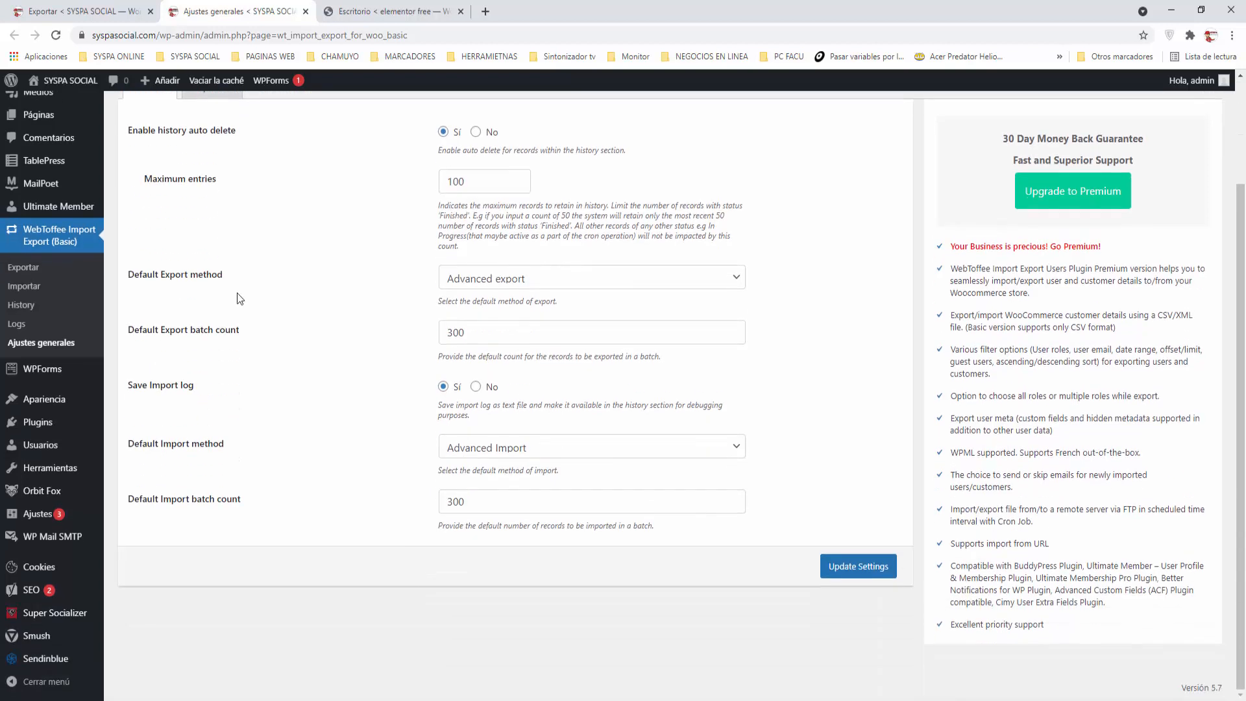
click(737, 280)
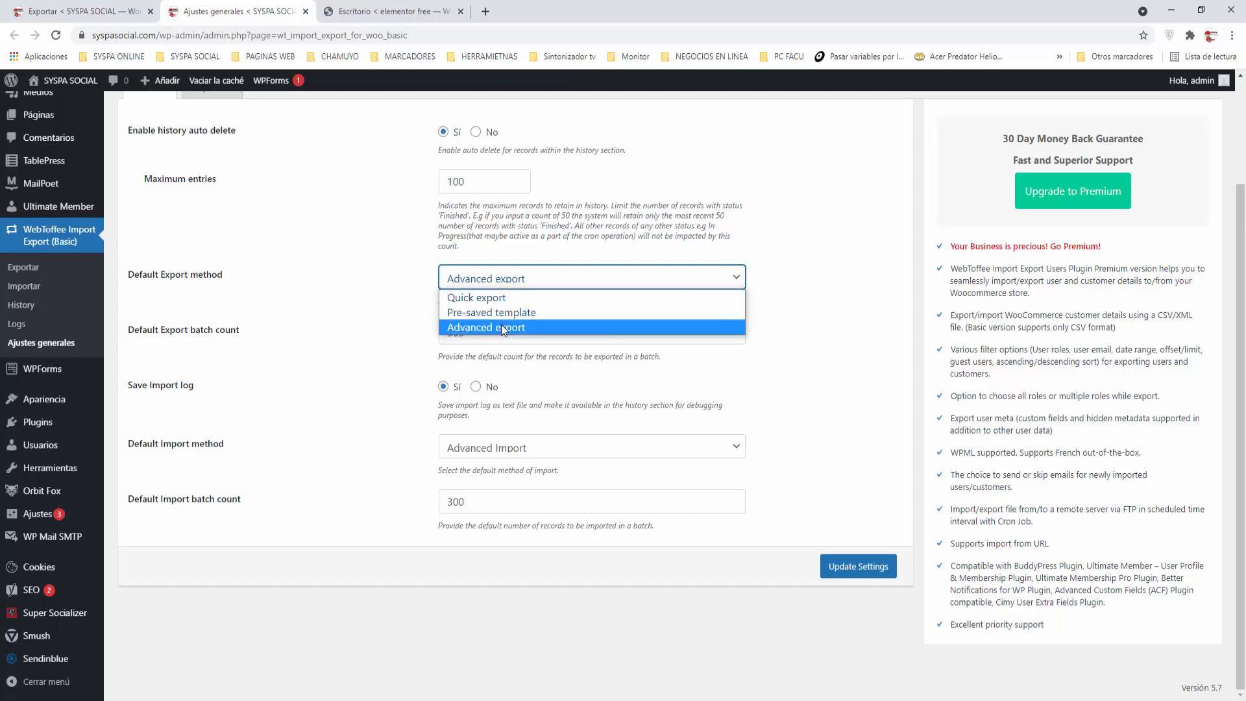
click(777, 285)
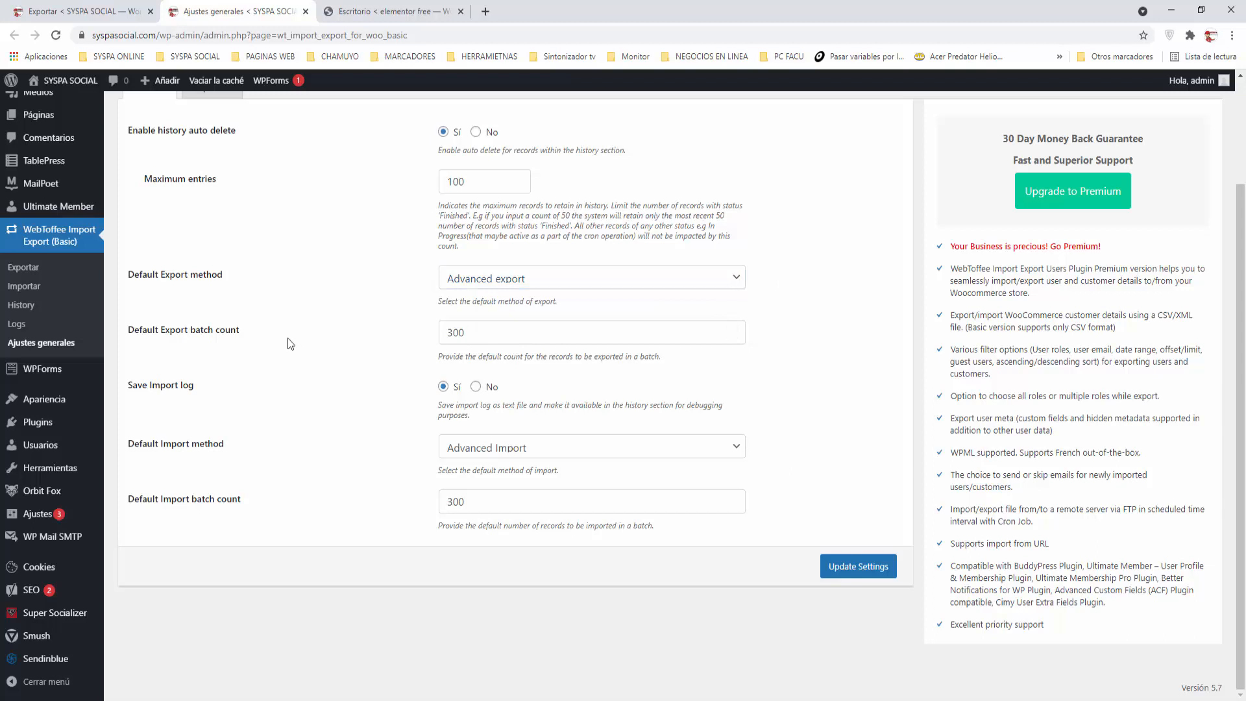
click(453, 333)
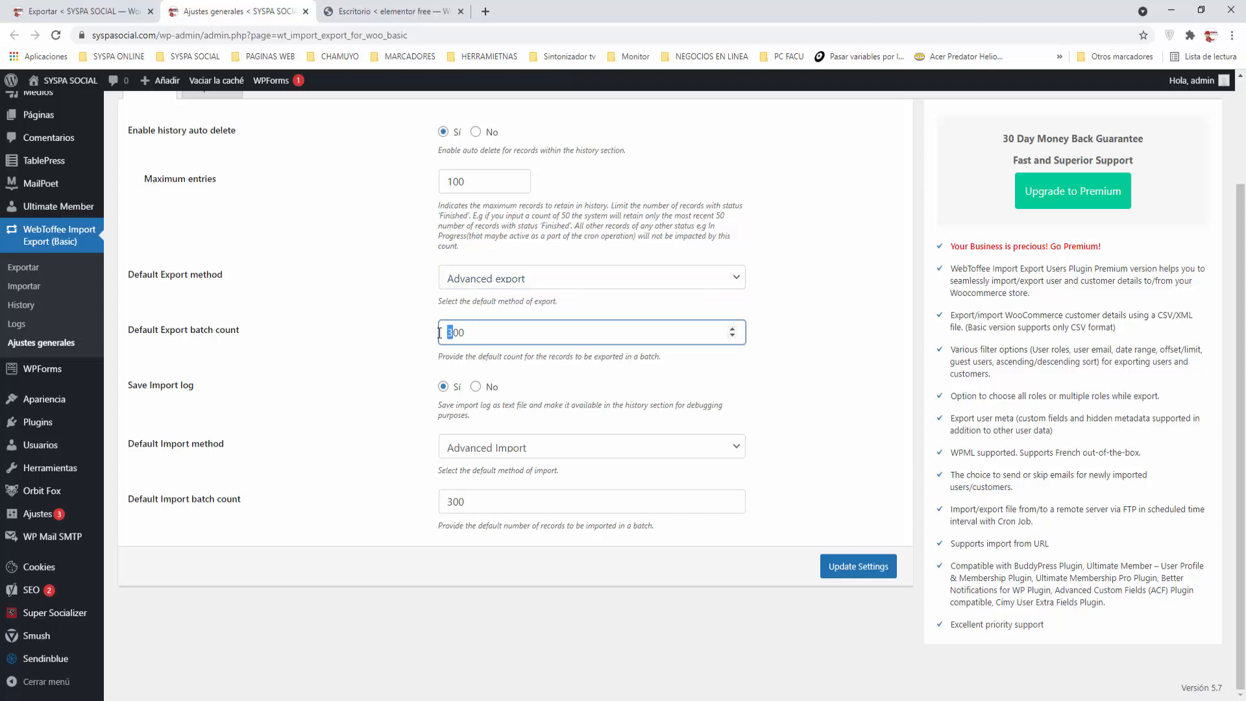
click(404, 367)
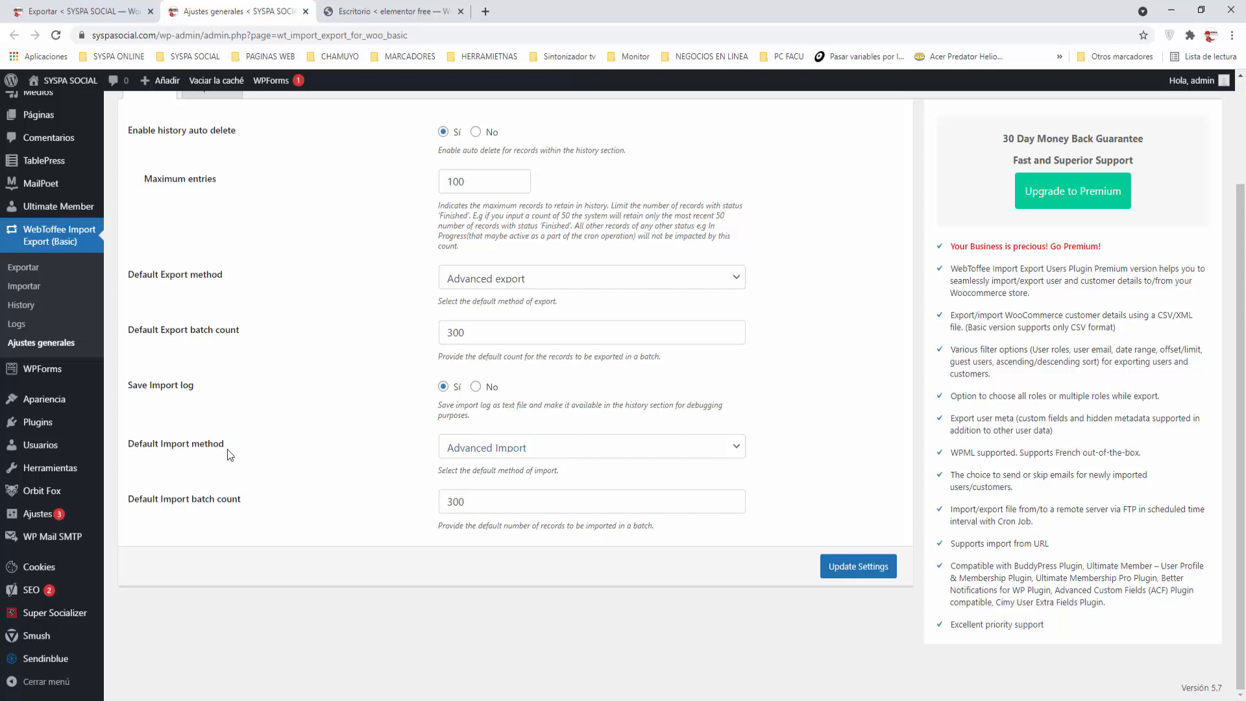
click(739, 448)
click(740, 448)
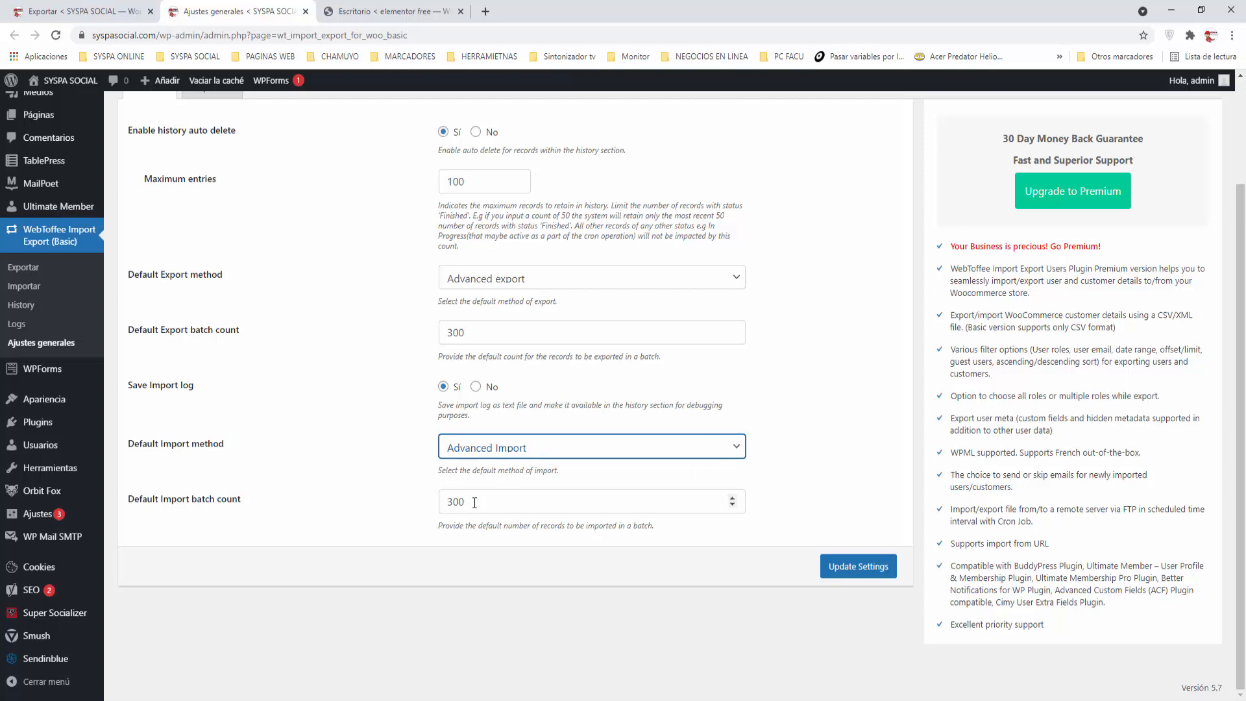
scroll(475, 502, up, 2)
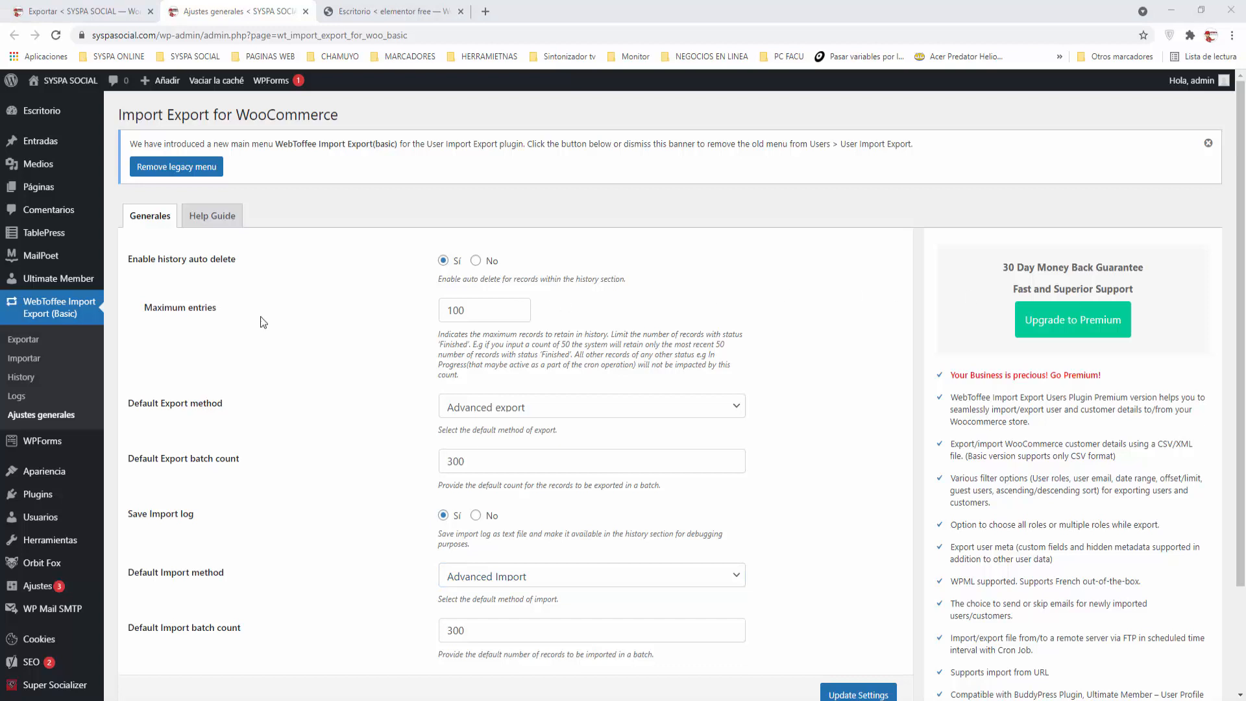
Start a new export for the User/Customer post type and continue to the export method selection.
click(21, 345)
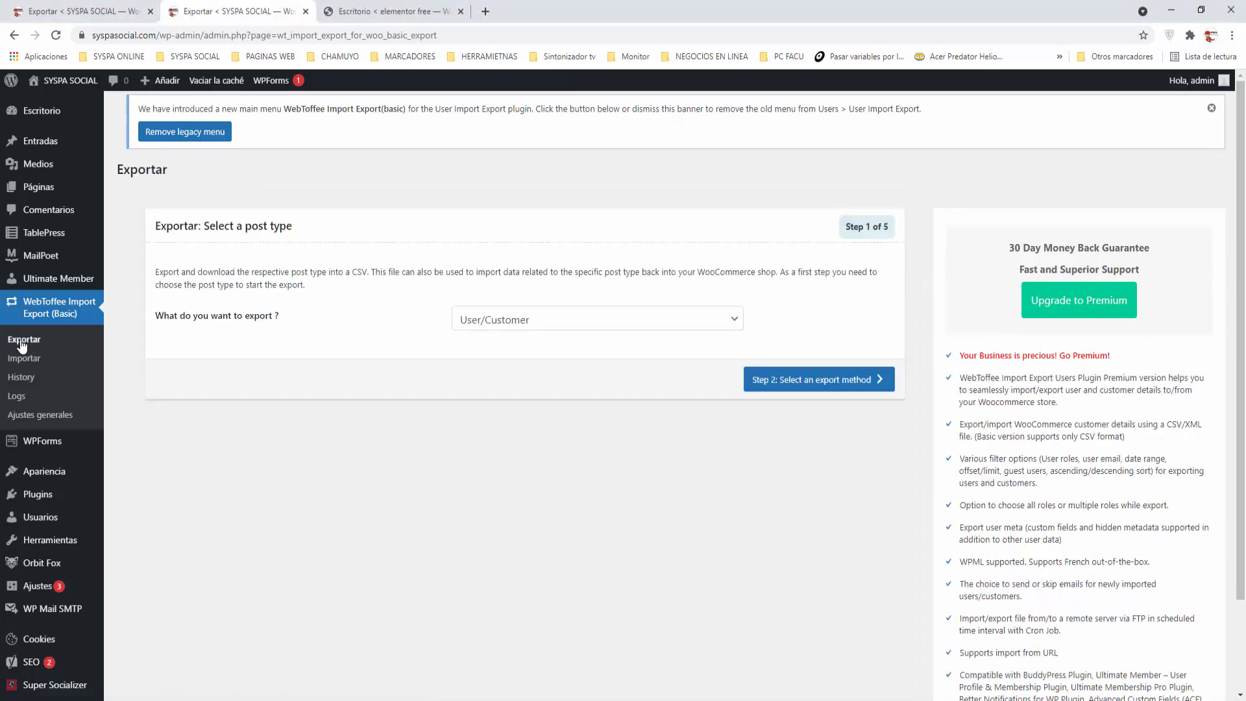
click(738, 328)
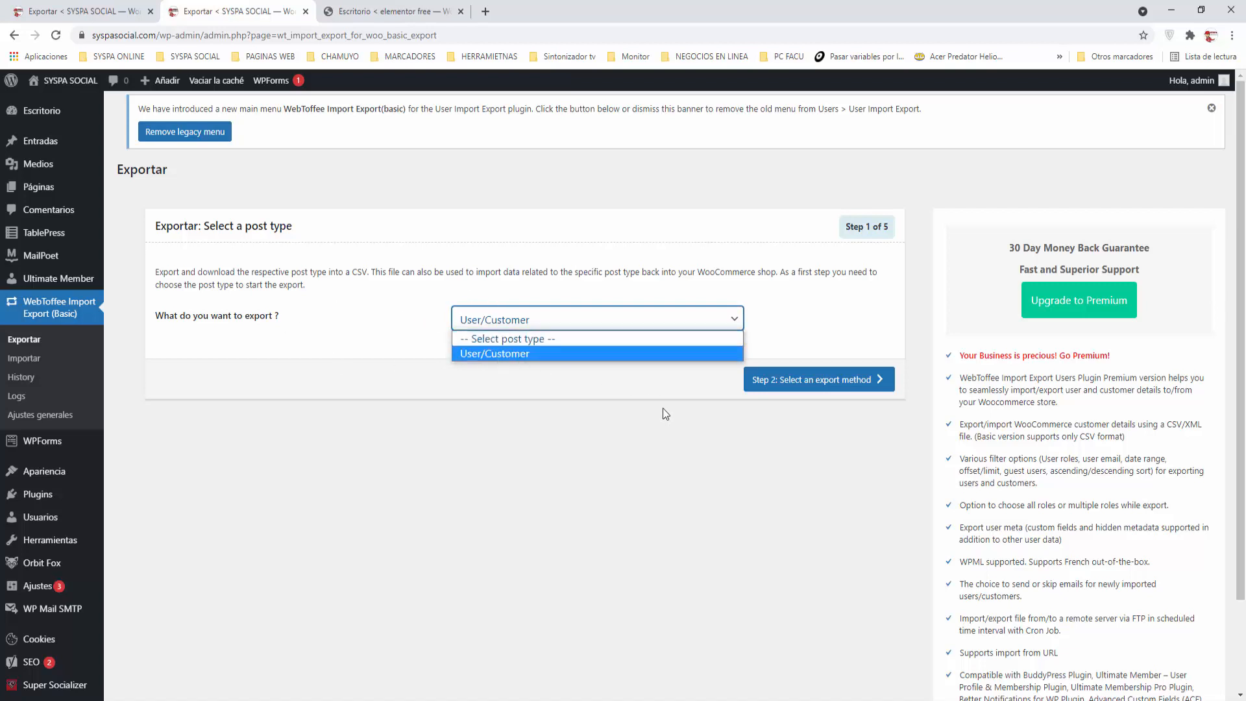
click(683, 431)
click(821, 384)
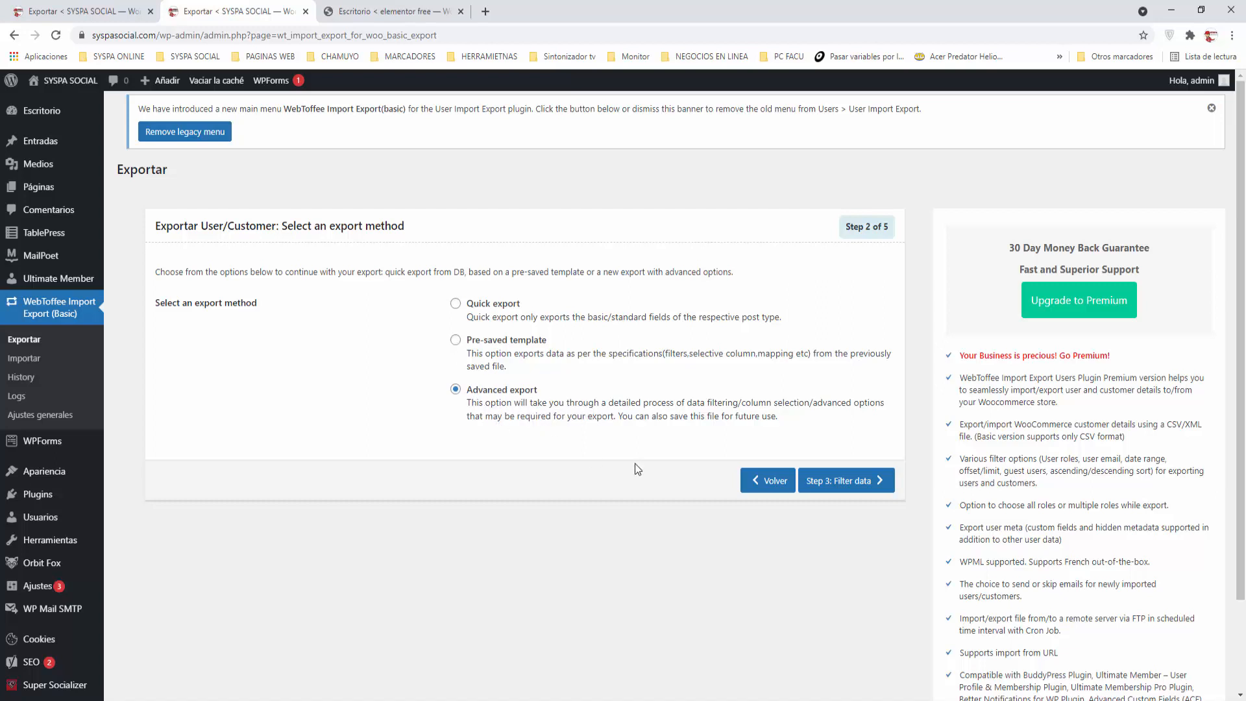
Continue with the Advanced export method and restrict the user profiles filter to Subscriber.
click(850, 485)
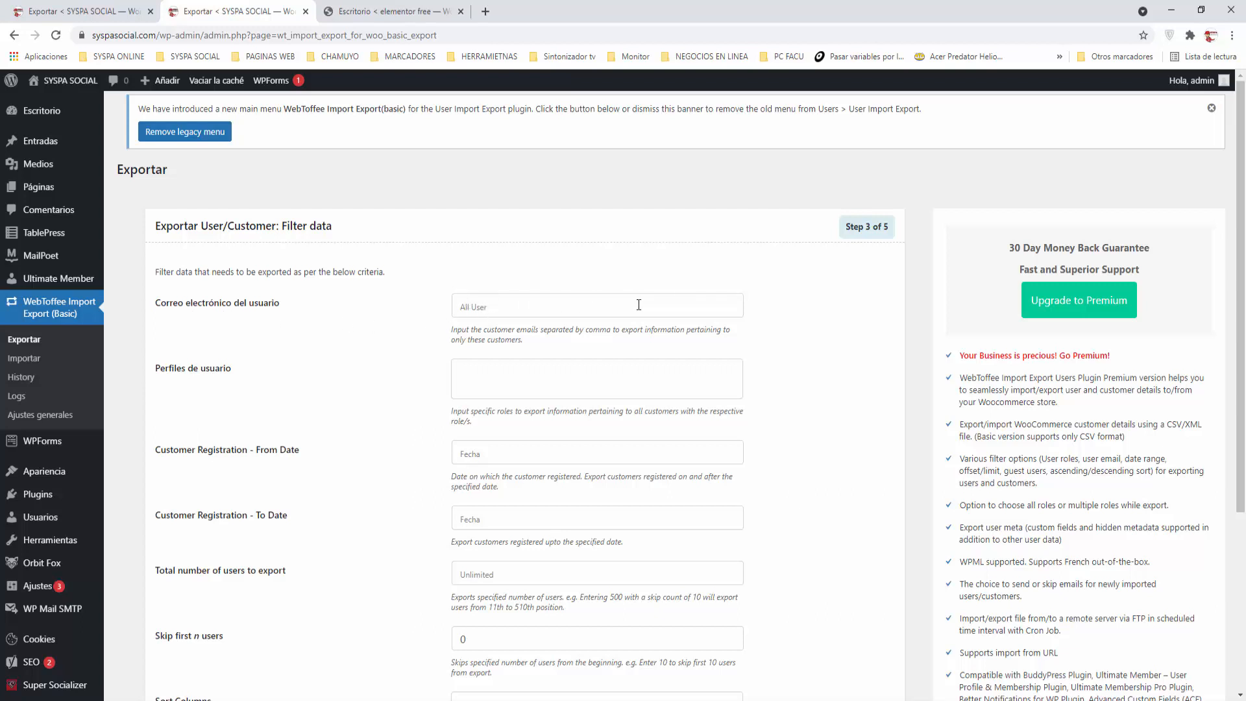
click(498, 368)
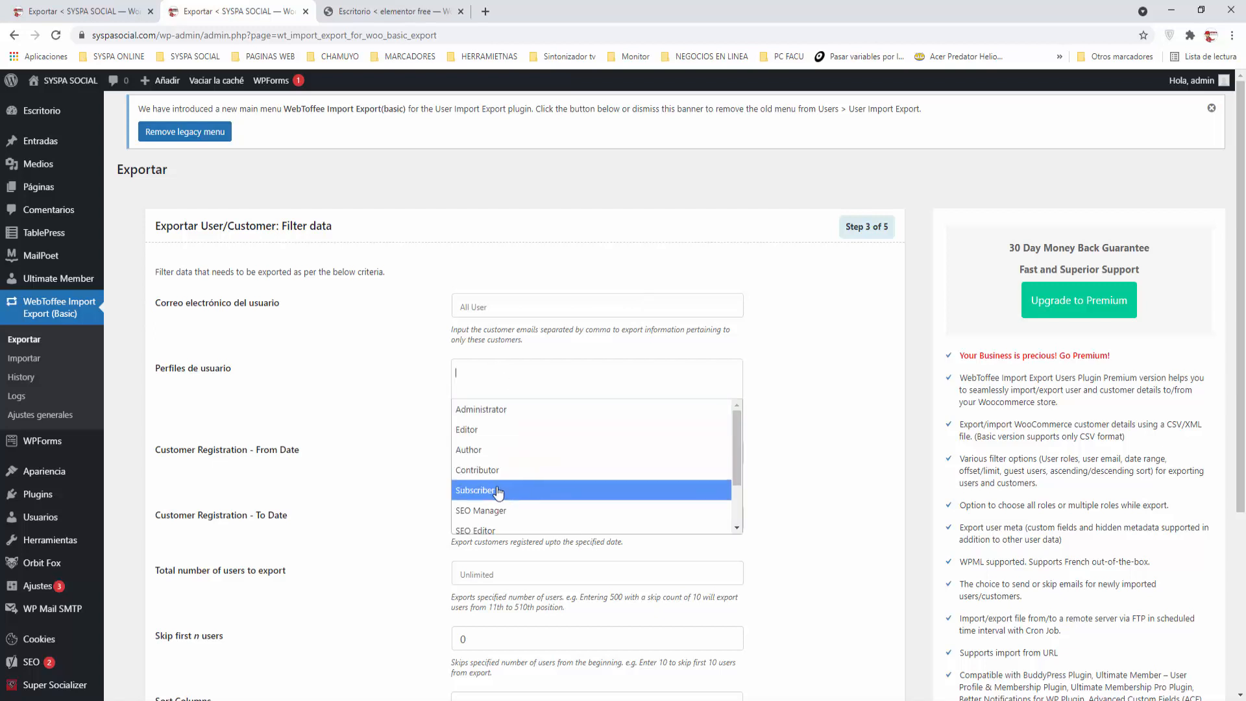
click(497, 491)
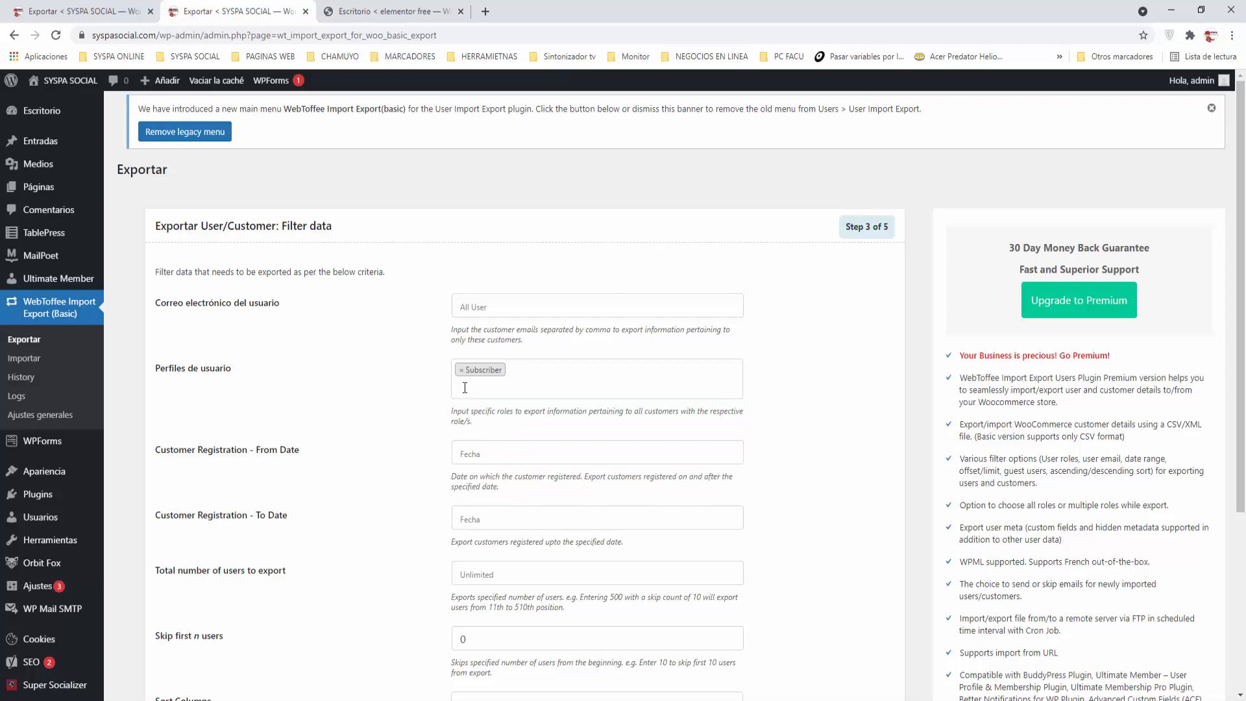
Set the total number of users to export to 500 and the number of first users to skip to 500.
scroll(444, 435, down, 3)
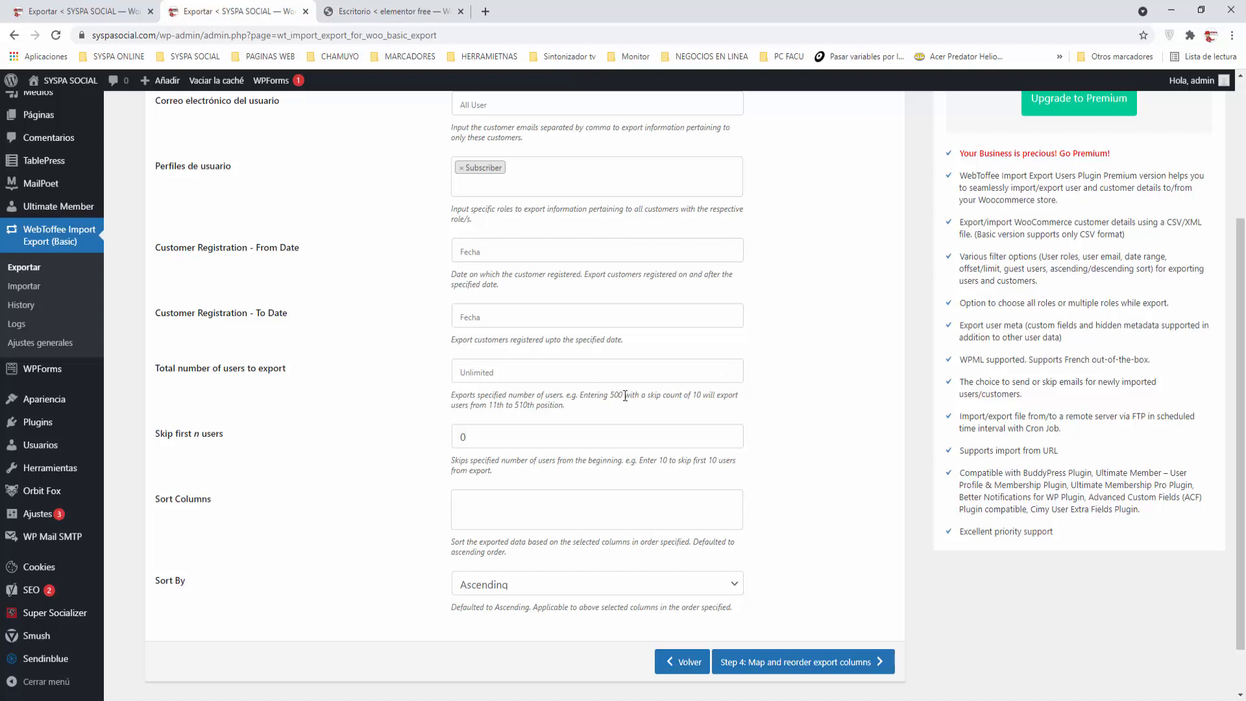
click(465, 371)
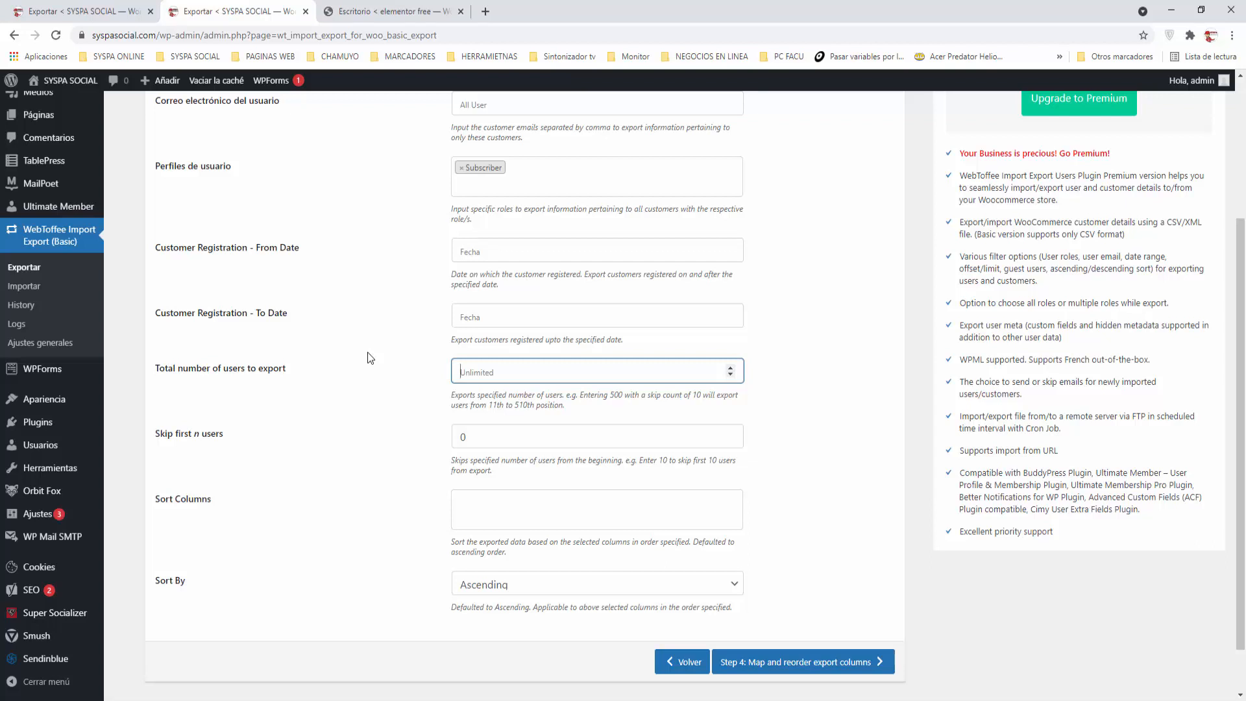
text(500)
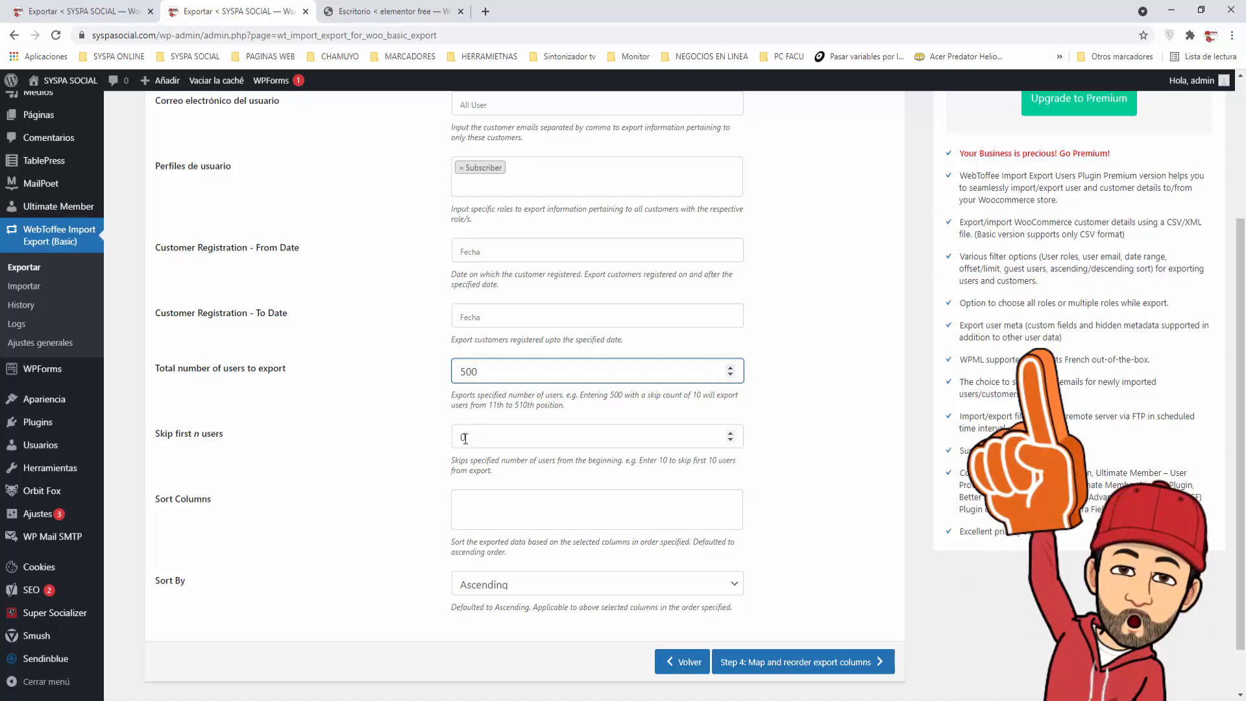
drag(465, 439, 458, 440)
text(500)
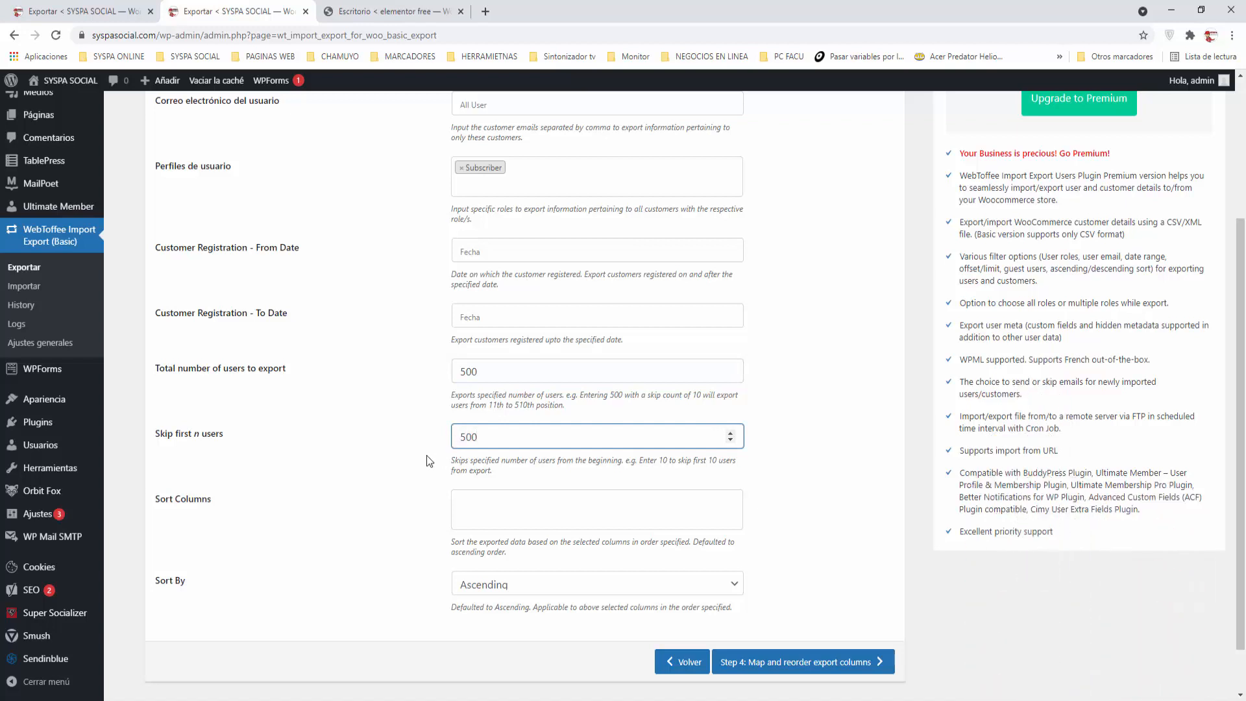
click(453, 475)
Set the number of first users to skip to 0 and view the available sort columns without choosing one.
drag(478, 372, 456, 373)
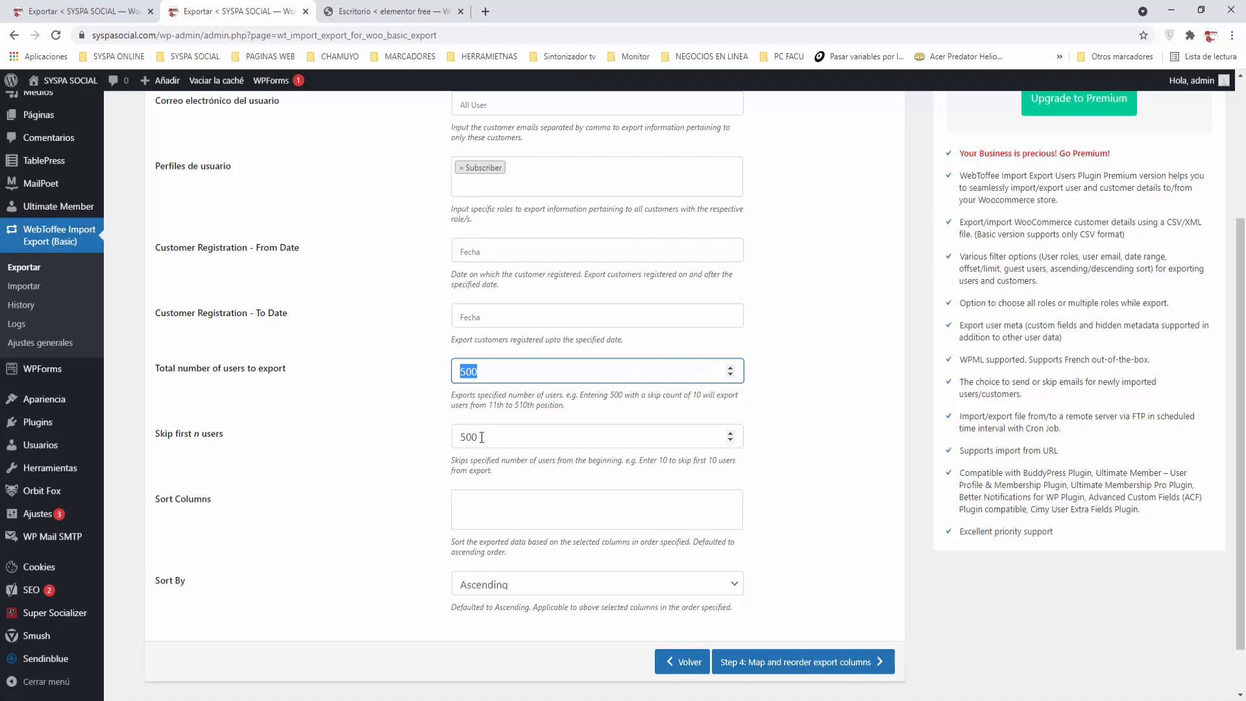
drag(481, 437, 441, 442)
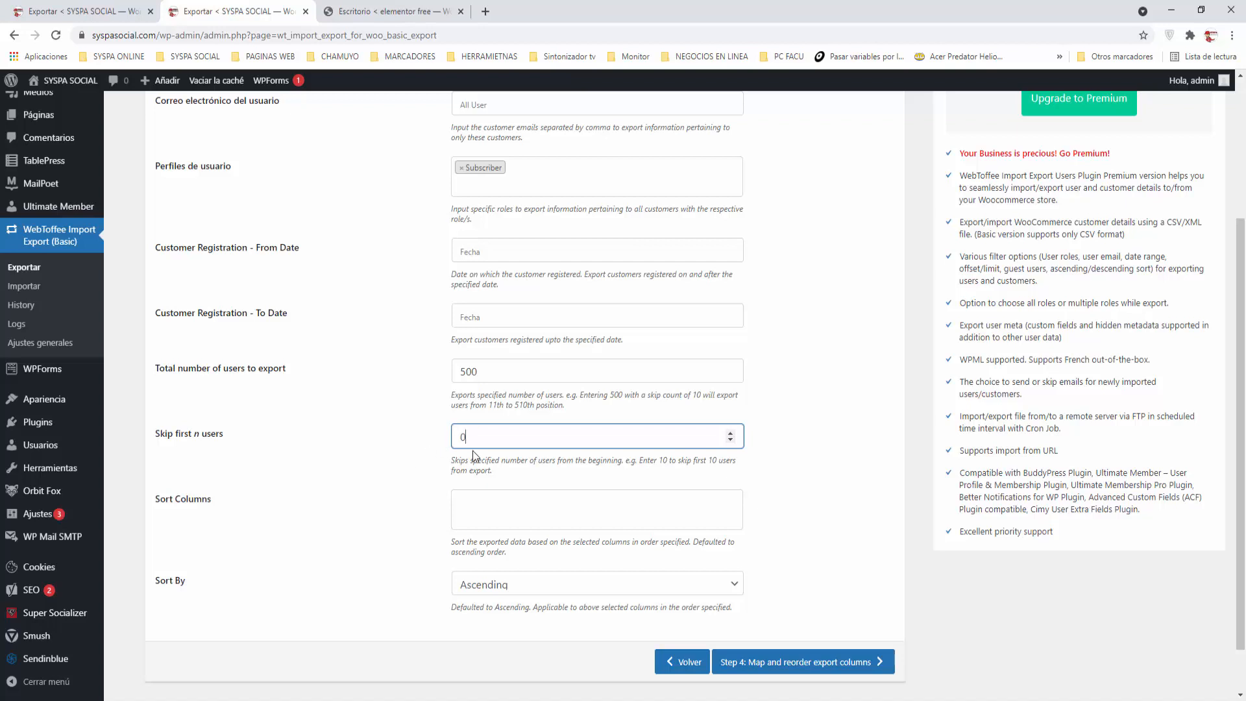
click(473, 395)
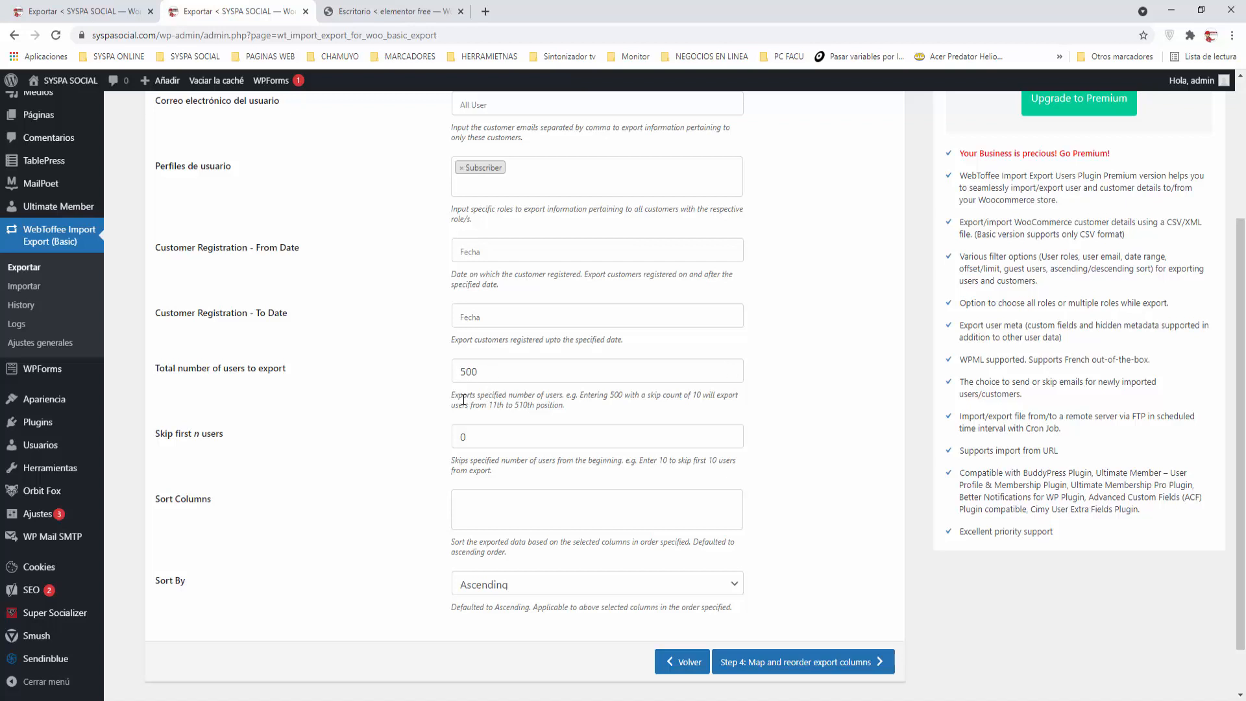
click(464, 497)
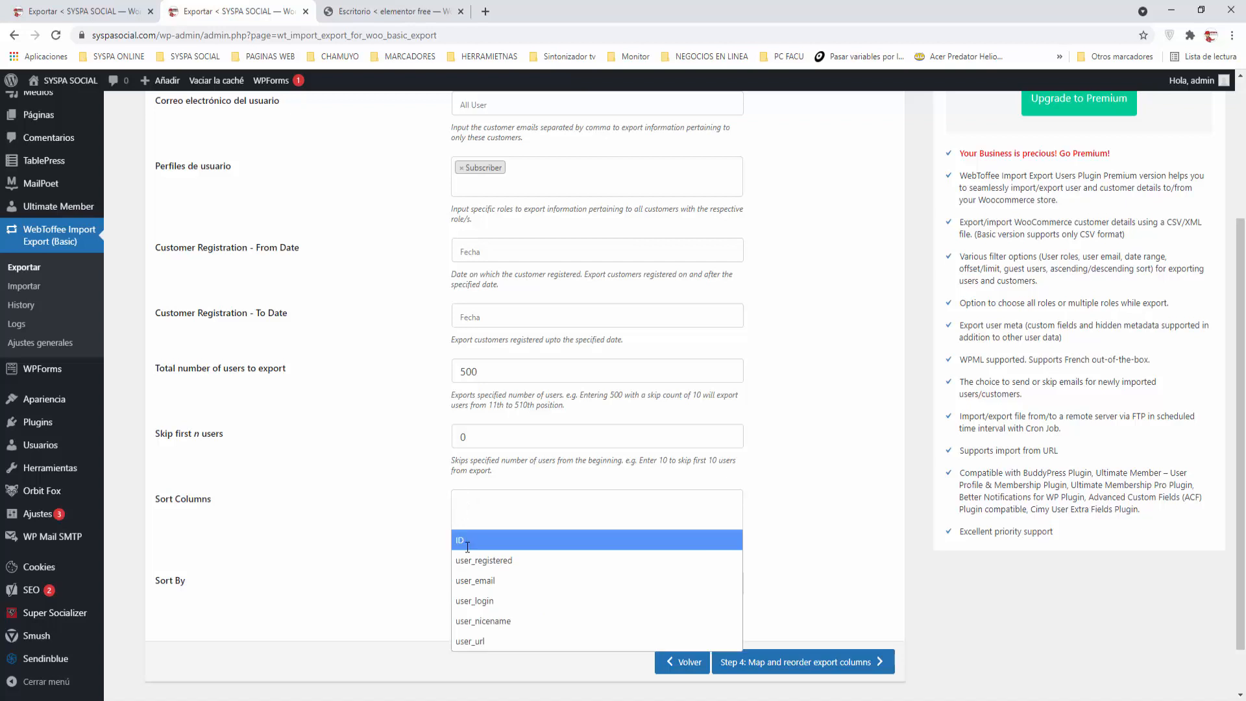
click(434, 540)
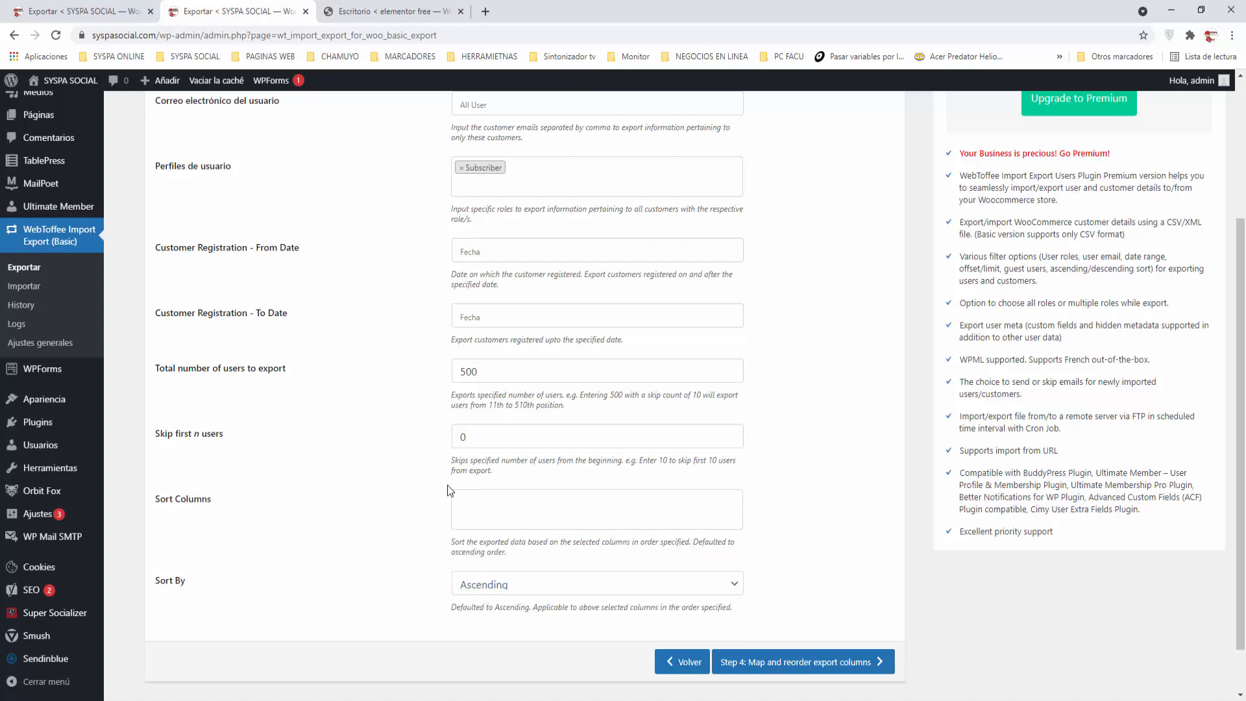
Clear the total number of users to export and the number of first users to skip.
drag(495, 371, 441, 371)
key(BackSpace)
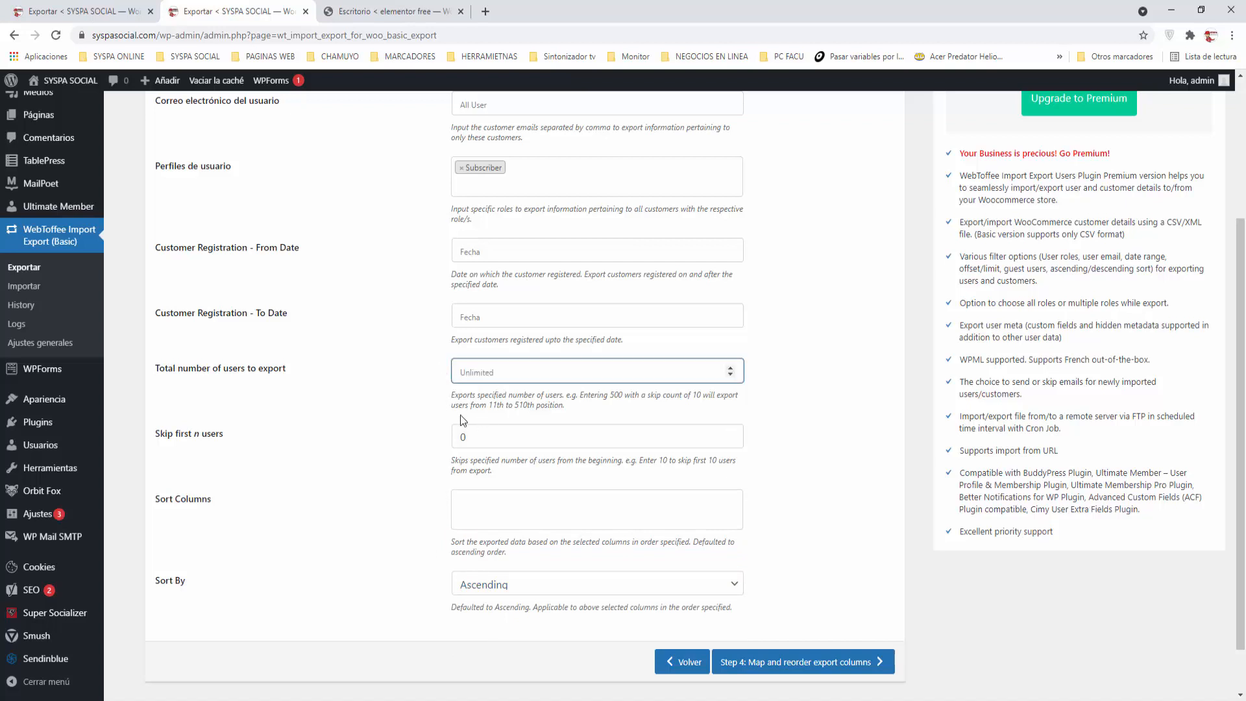
click(483, 435)
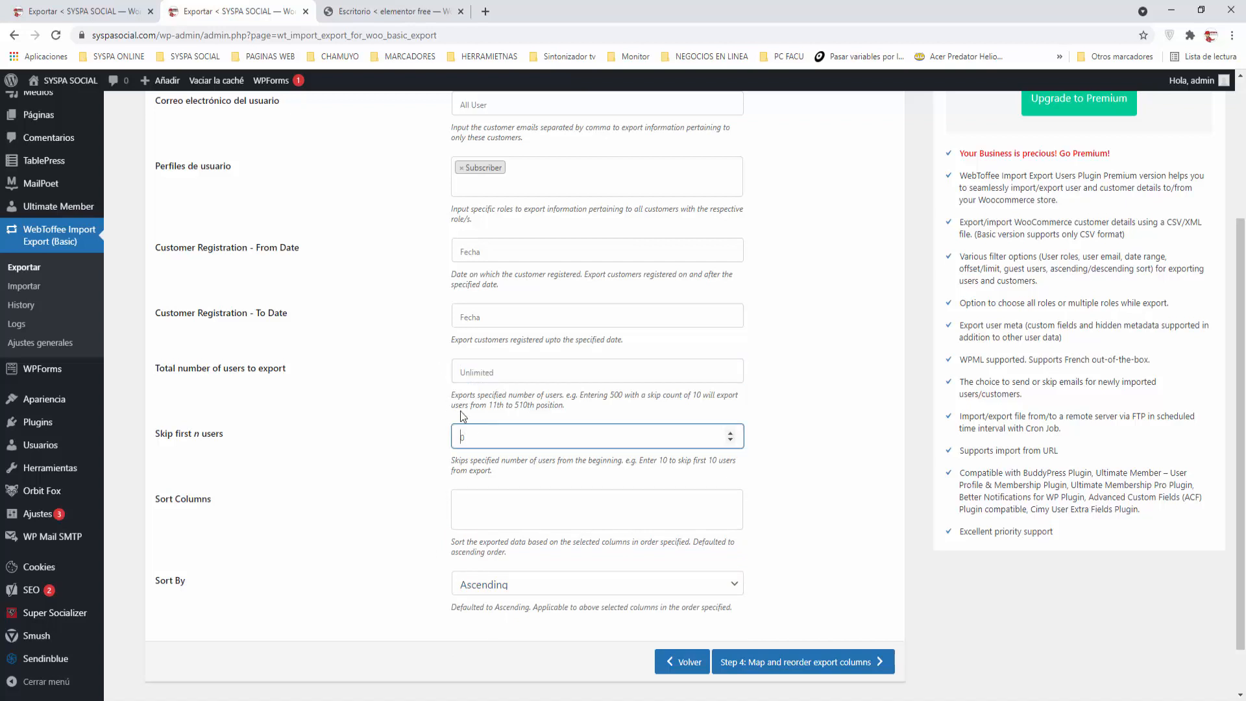
click(419, 414)
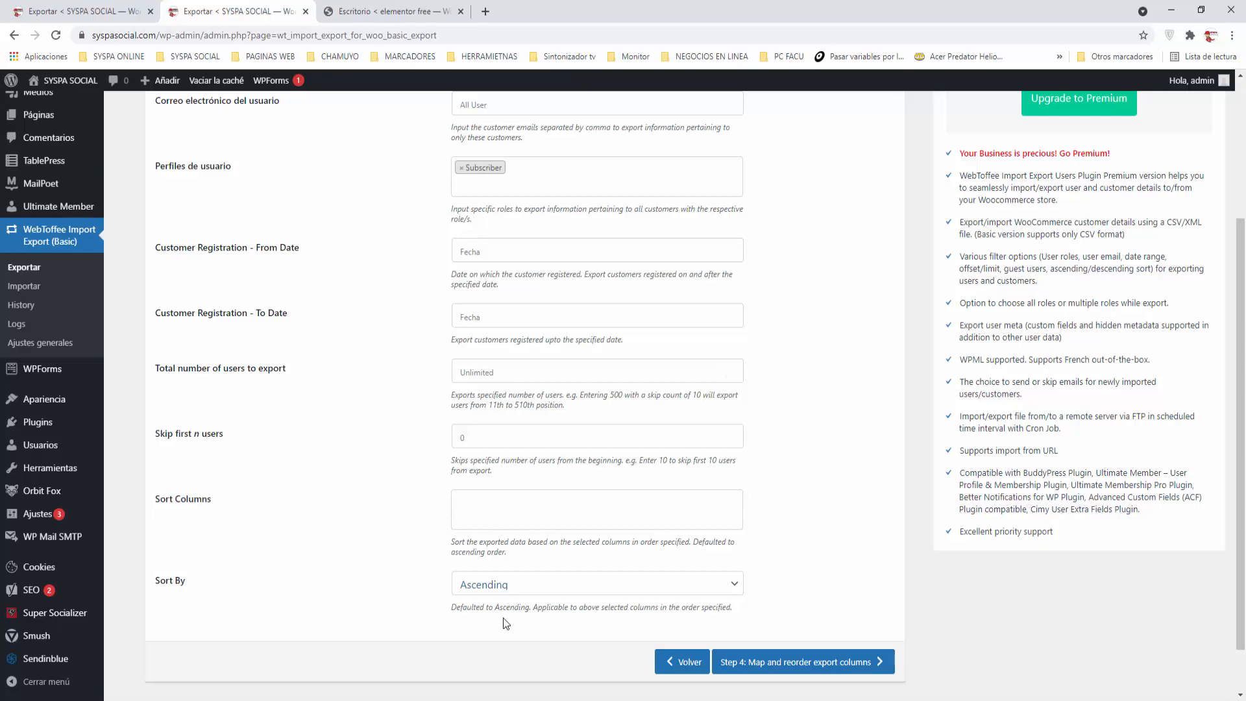
Continue to the export column mapping, keep all default fields selected, and advance to the batch export options.
click(787, 662)
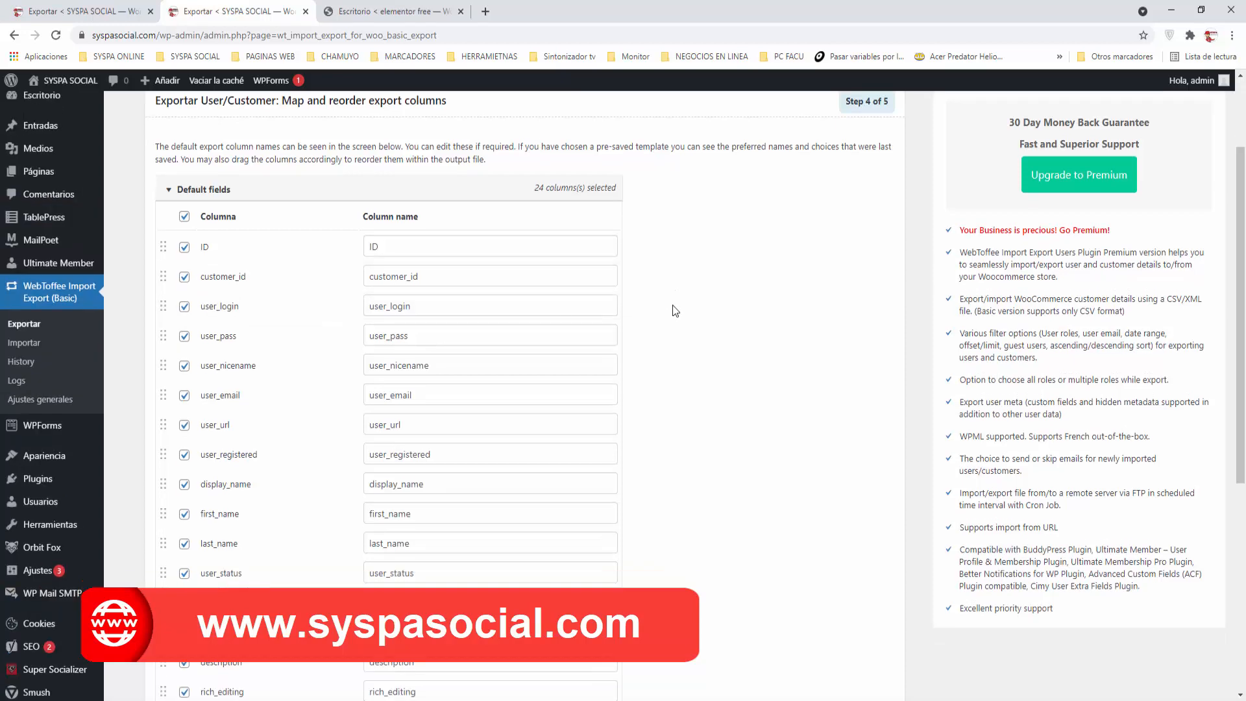
scroll(675, 311, down, 6)
scroll(676, 311, up, 6)
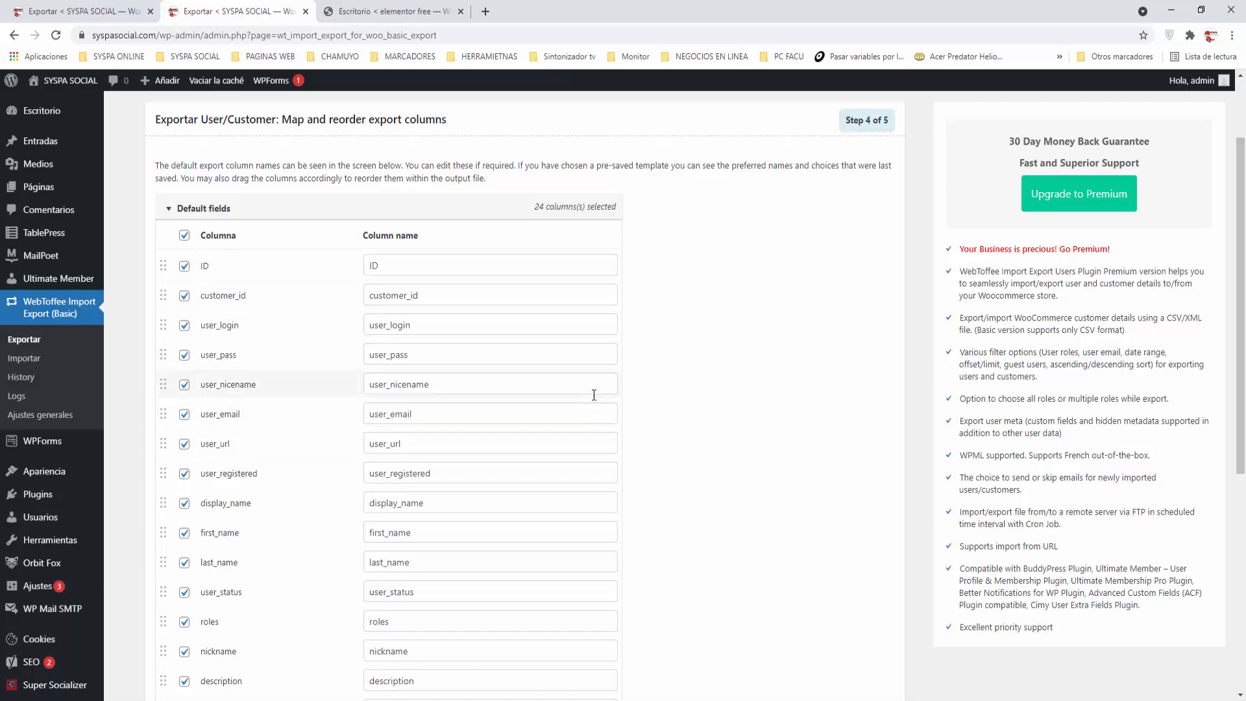
scroll(766, 402, down, 6)
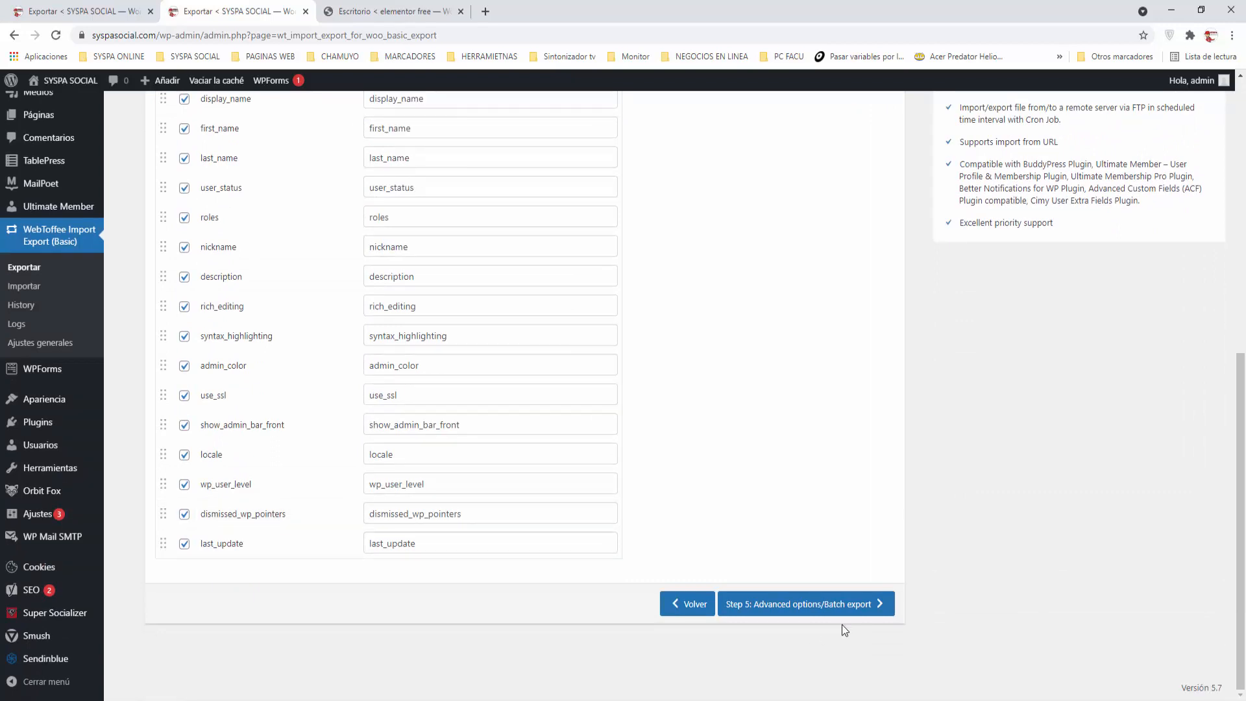
click(830, 612)
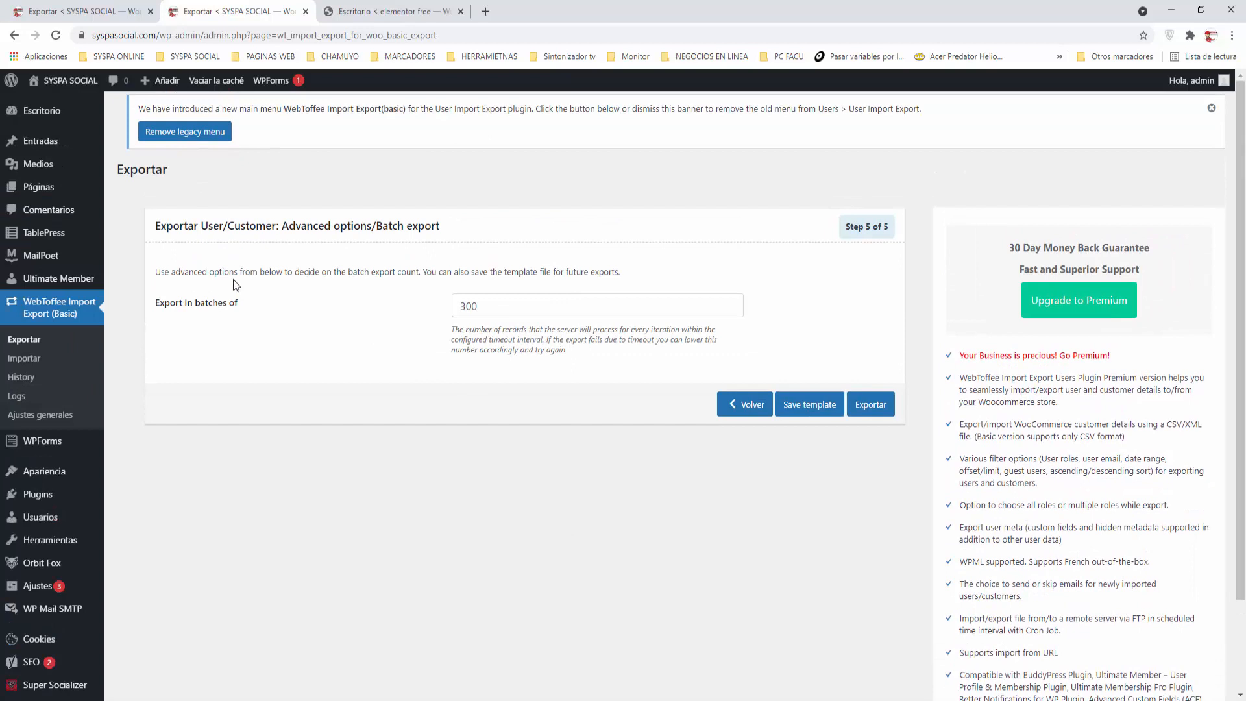
Set the export batch size to 1600, run the user export, and download the resulting CSV file.
double_click(498, 311)
text(1600)
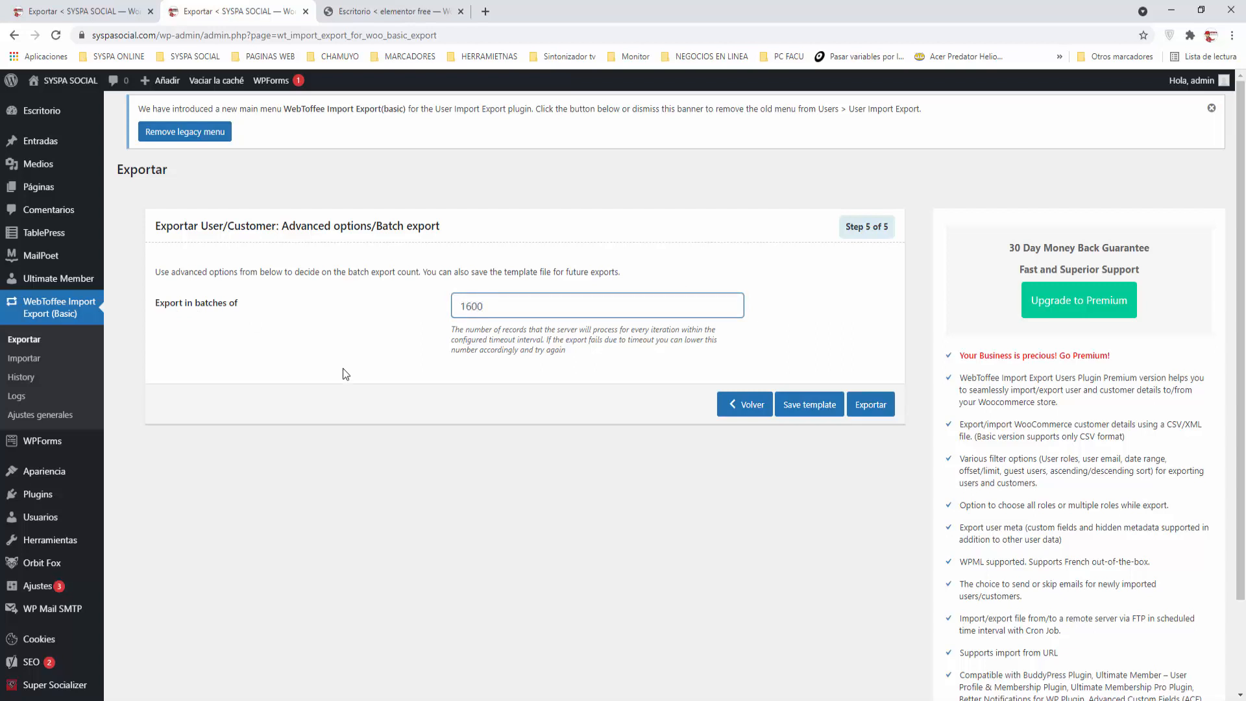
click(484, 403)
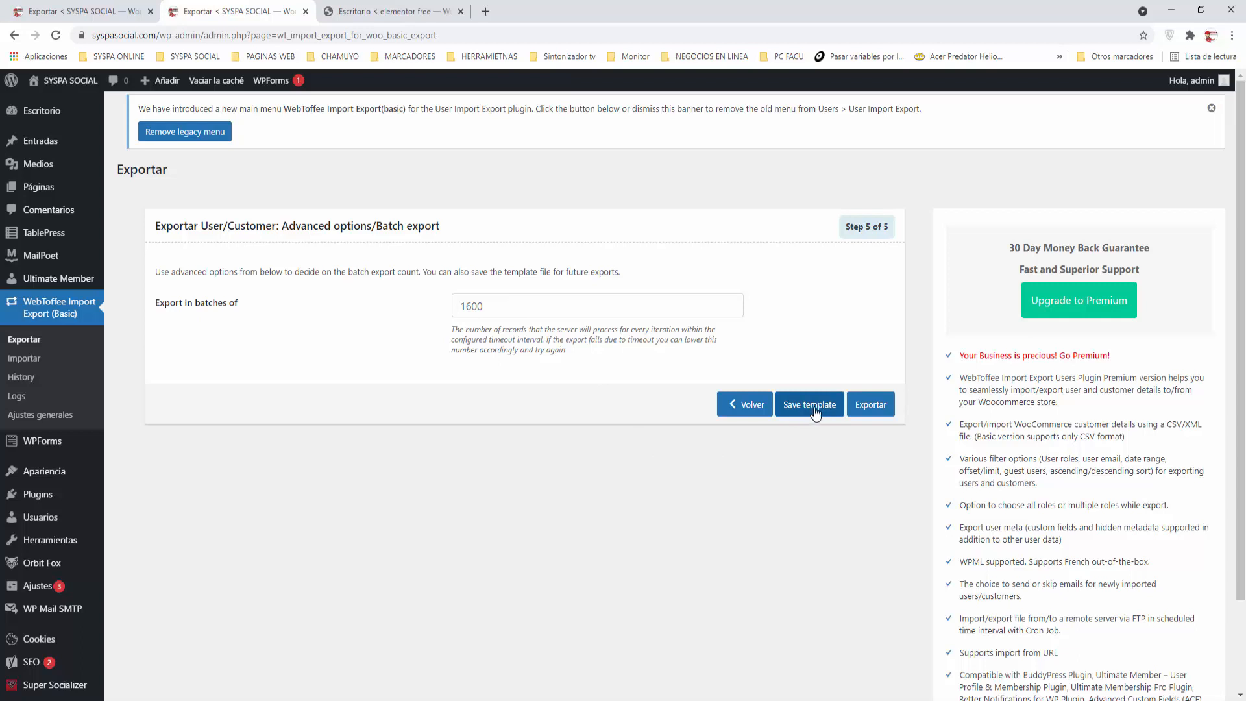
click(871, 406)
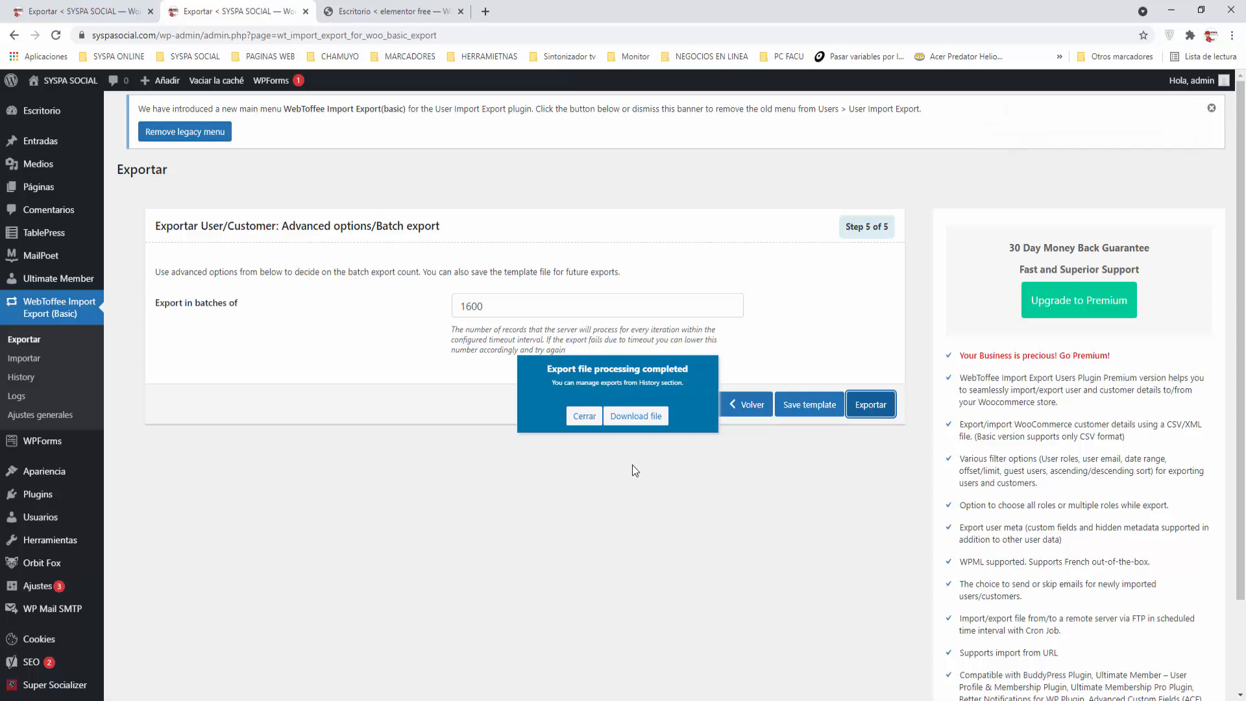
click(640, 420)
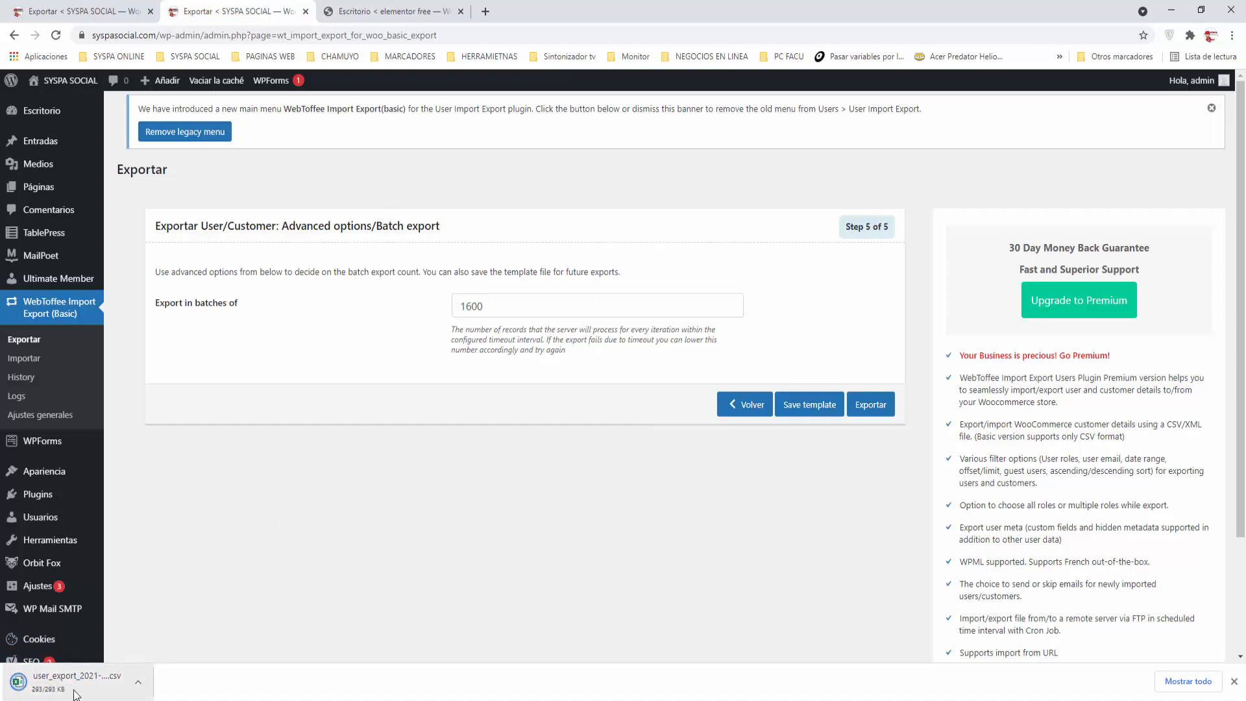
Show the downloaded user export CSV in its Downloads folder, then return to the browser.
click(138, 682)
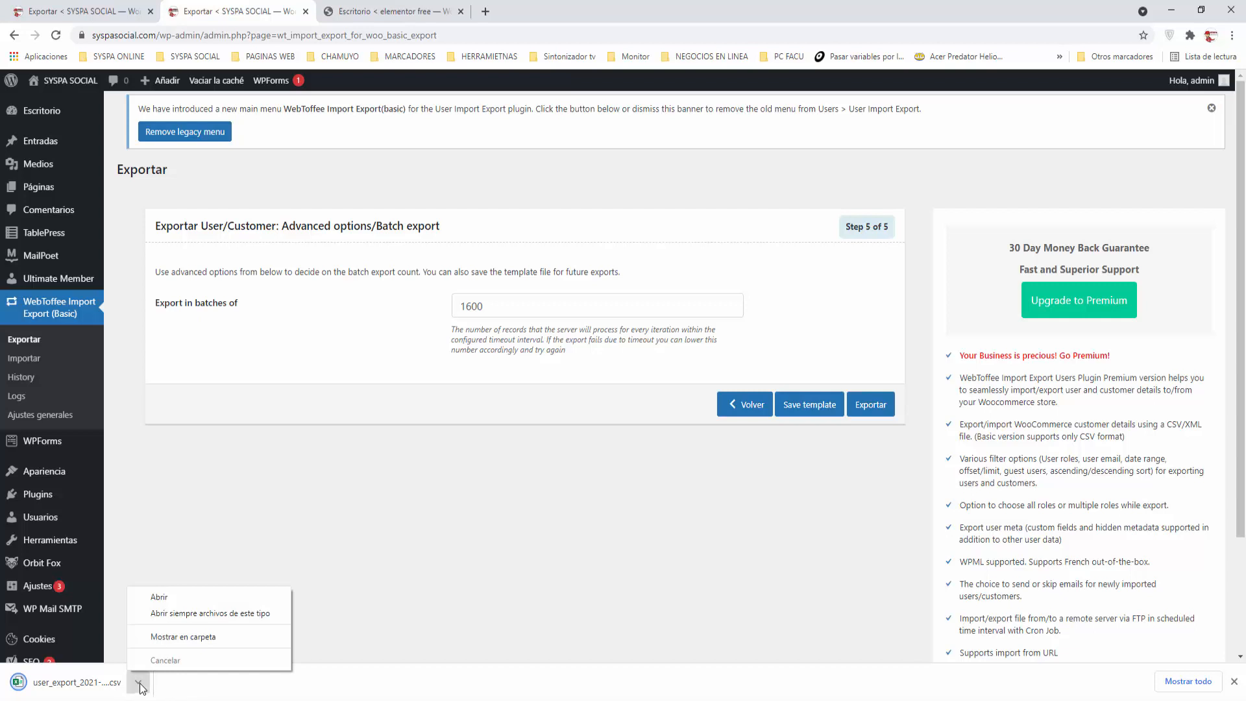
click(179, 637)
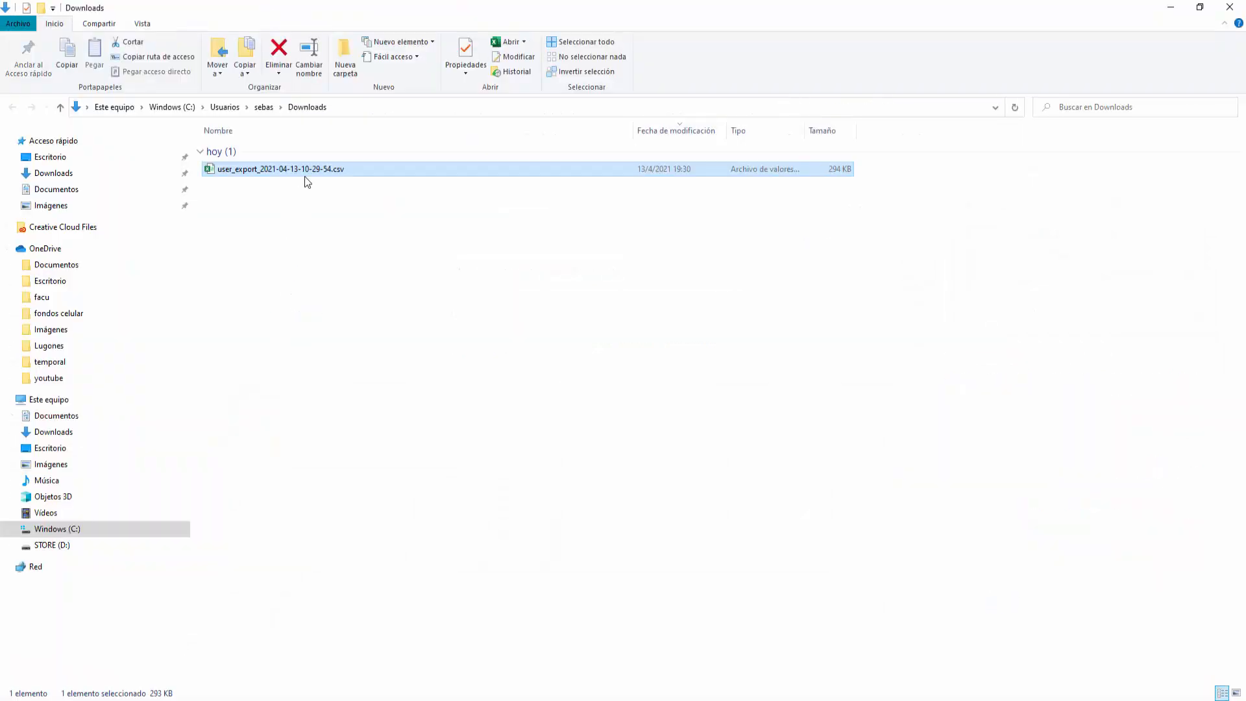
click(356, 422)
click(375, 698)
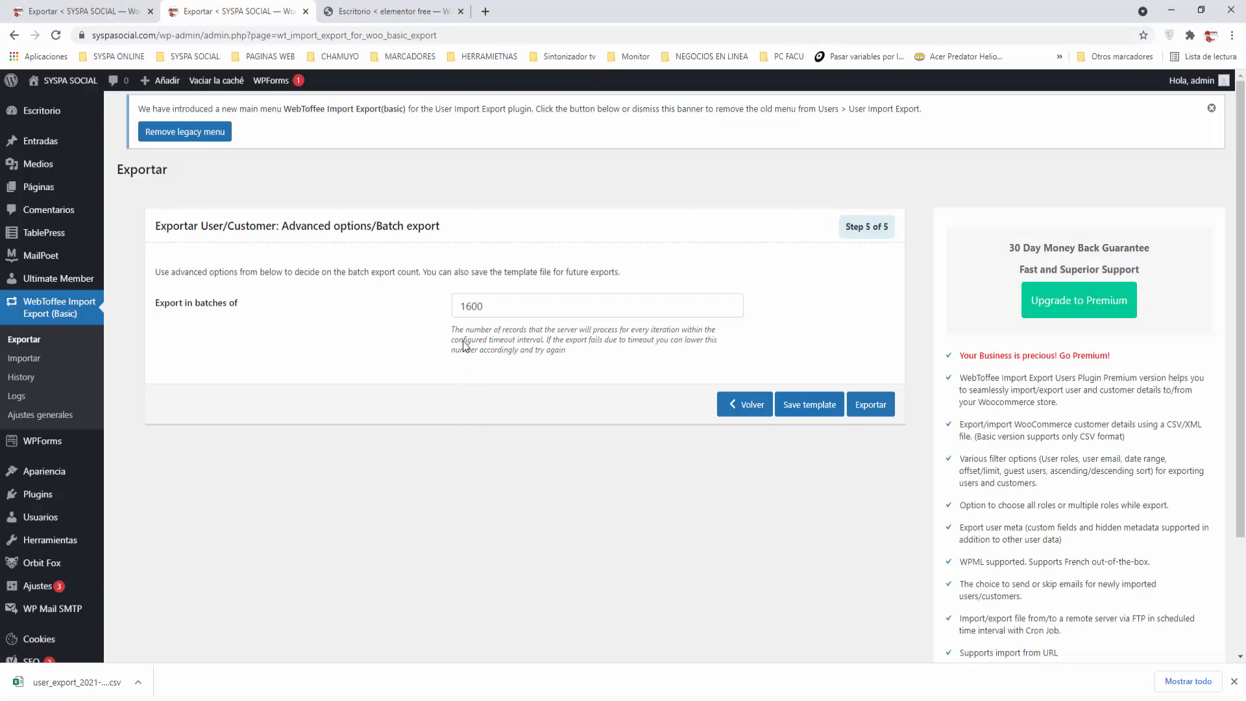
Switch to the elementor free site's dashboard and view its list of all users.
click(397, 13)
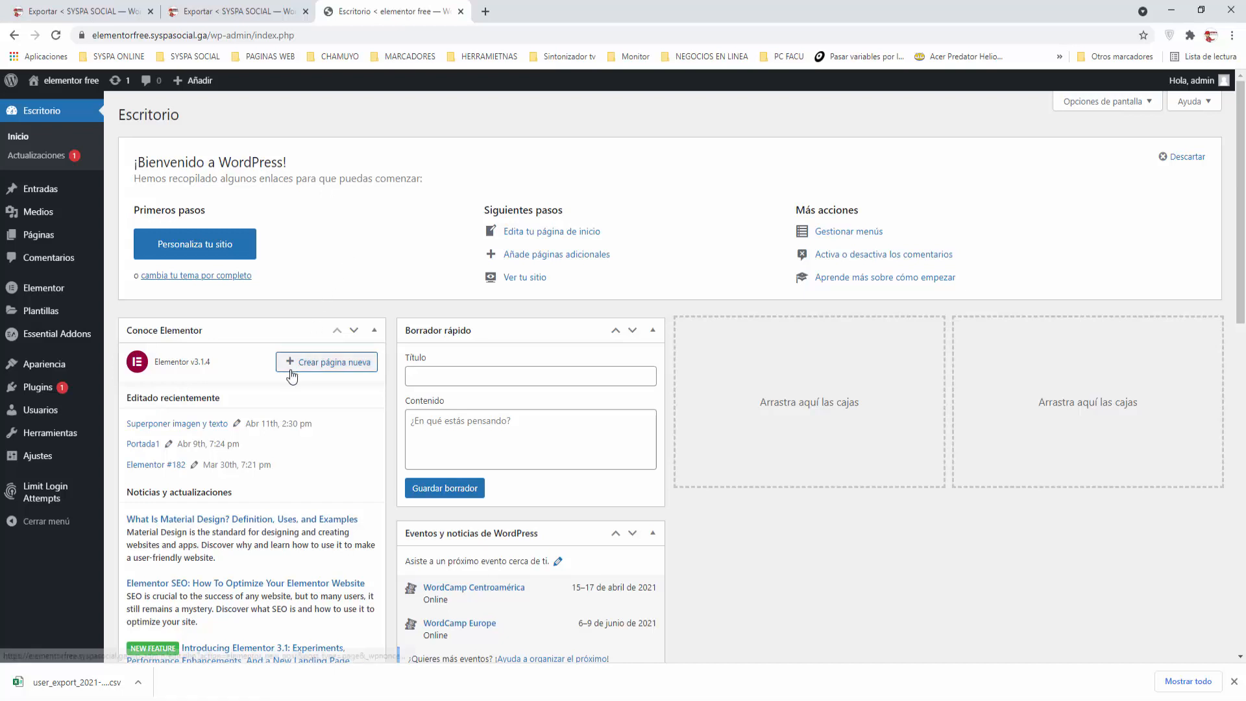
mouse_move(39, 411)
click(139, 413)
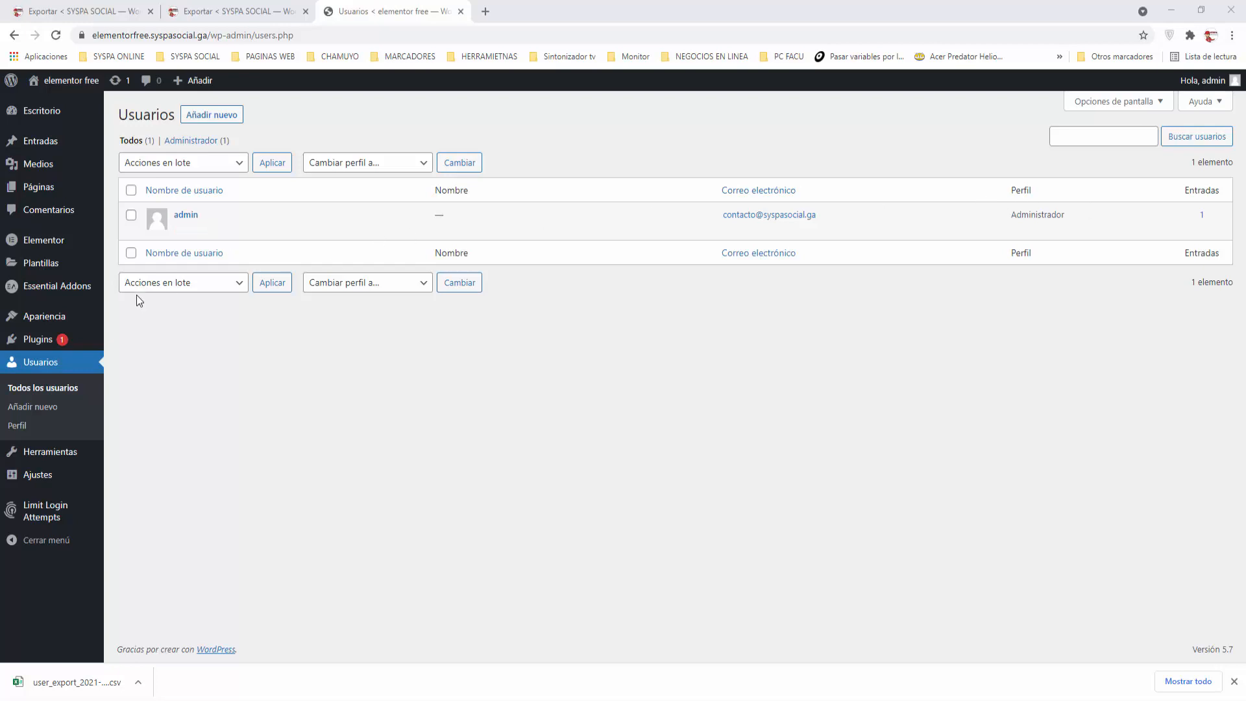
Search the plugin directory for "import export wordpress users", then install and activate Import Export WordPress Users and WooCommerce Customers by WebToffee.
mouse_move(33, 339)
click(145, 364)
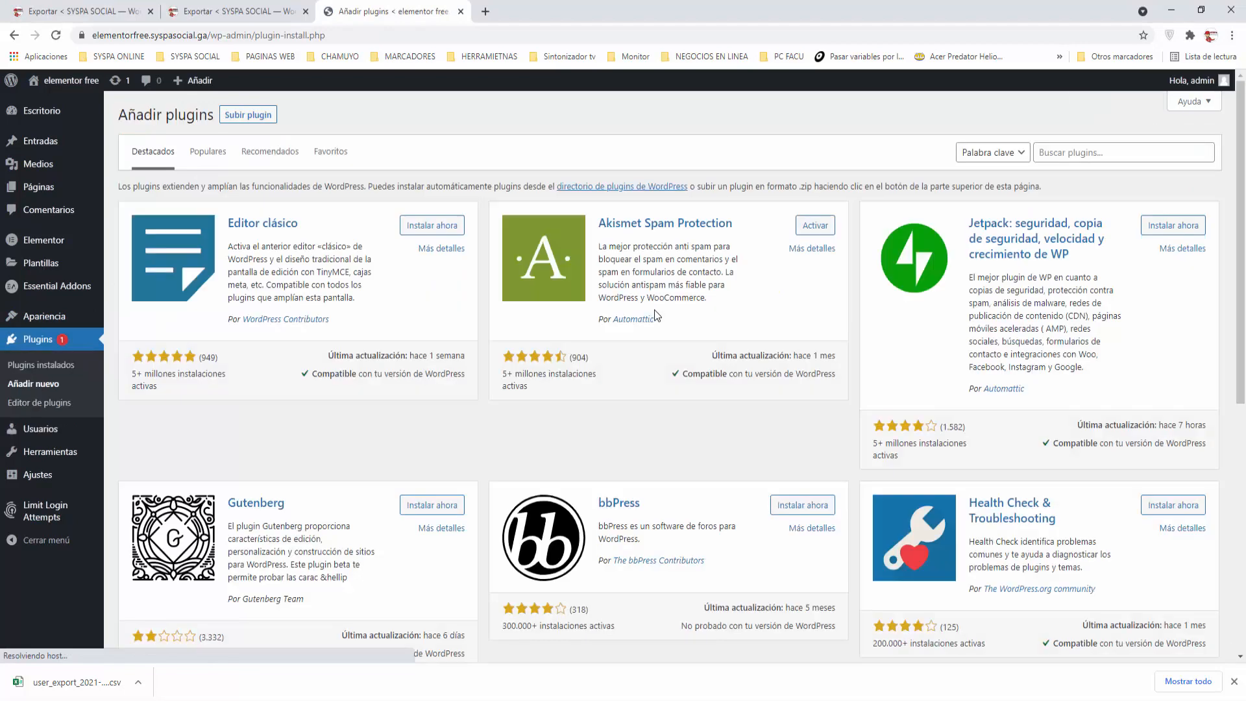
click(1059, 151)
text(import export wordpress users)
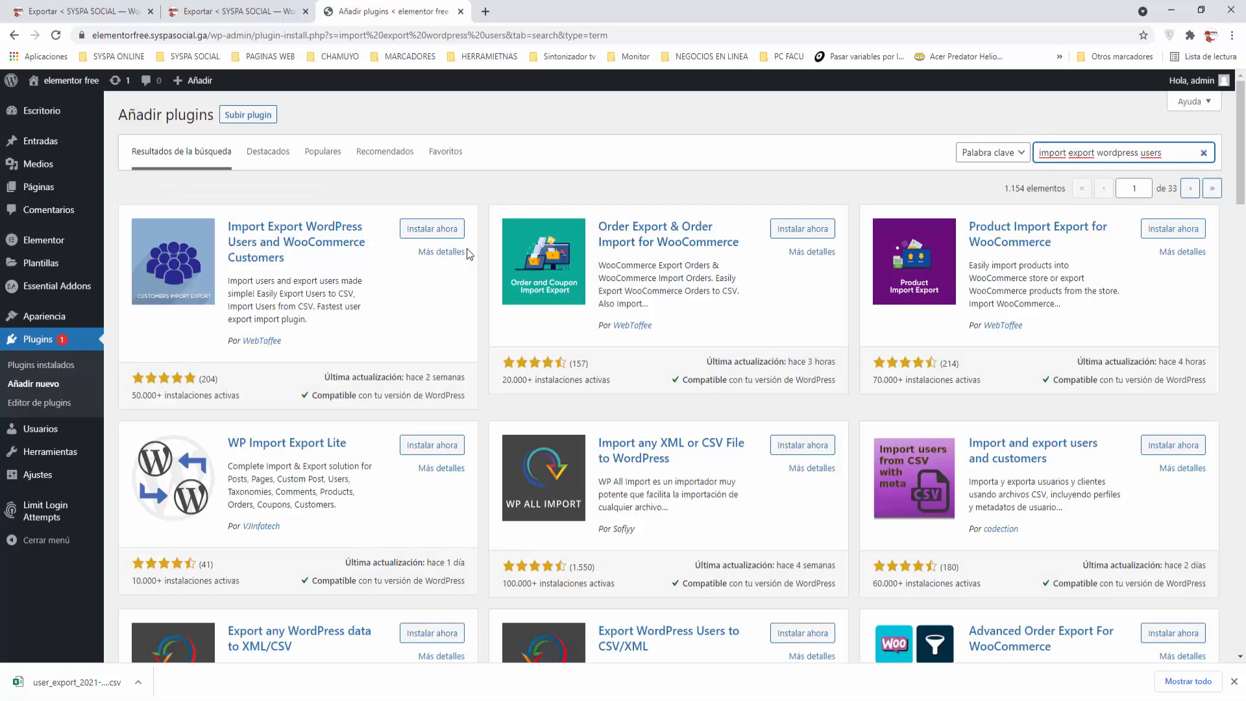
click(440, 230)
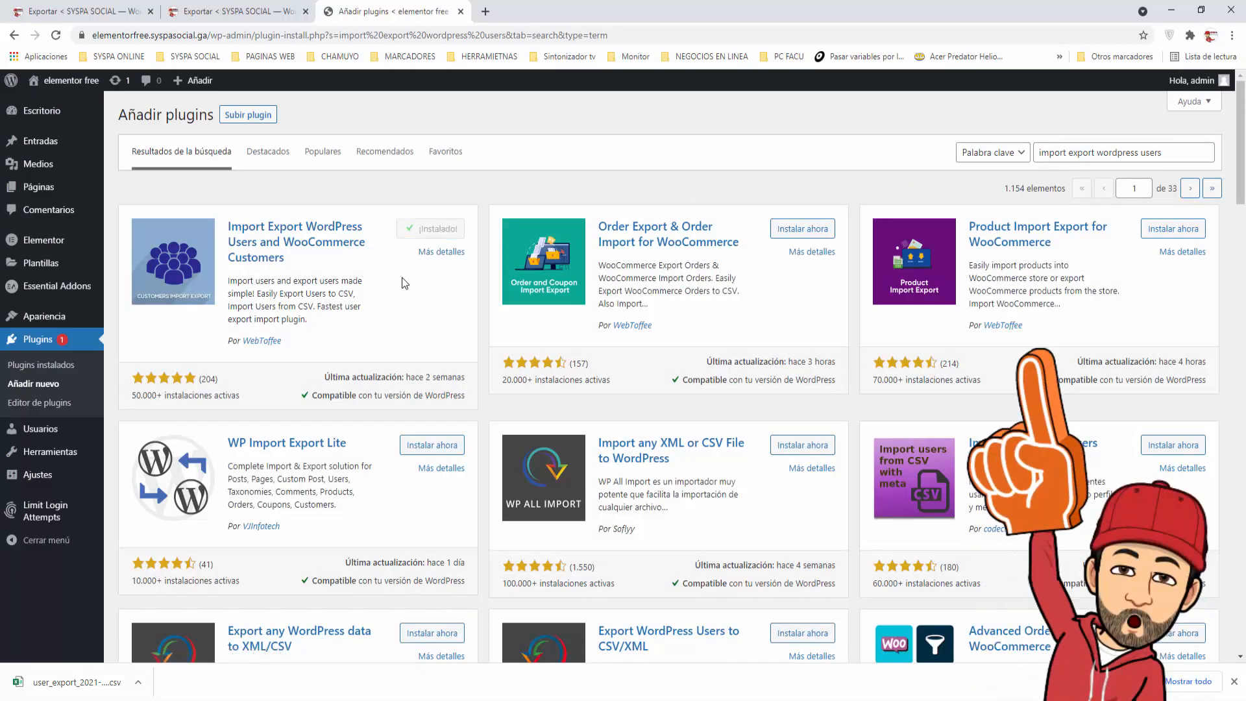
click(449, 231)
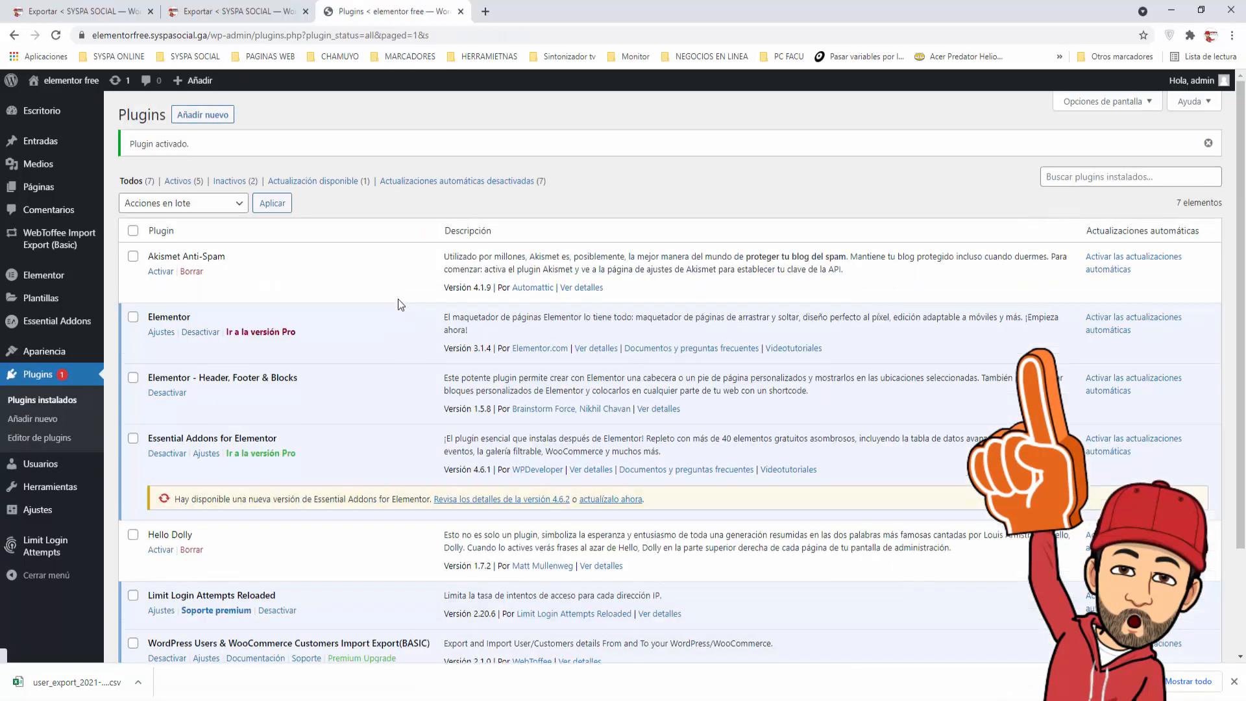
Start a WebToffee import with User/Customer as the post type and continue to the import method selection.
mouse_move(57, 242)
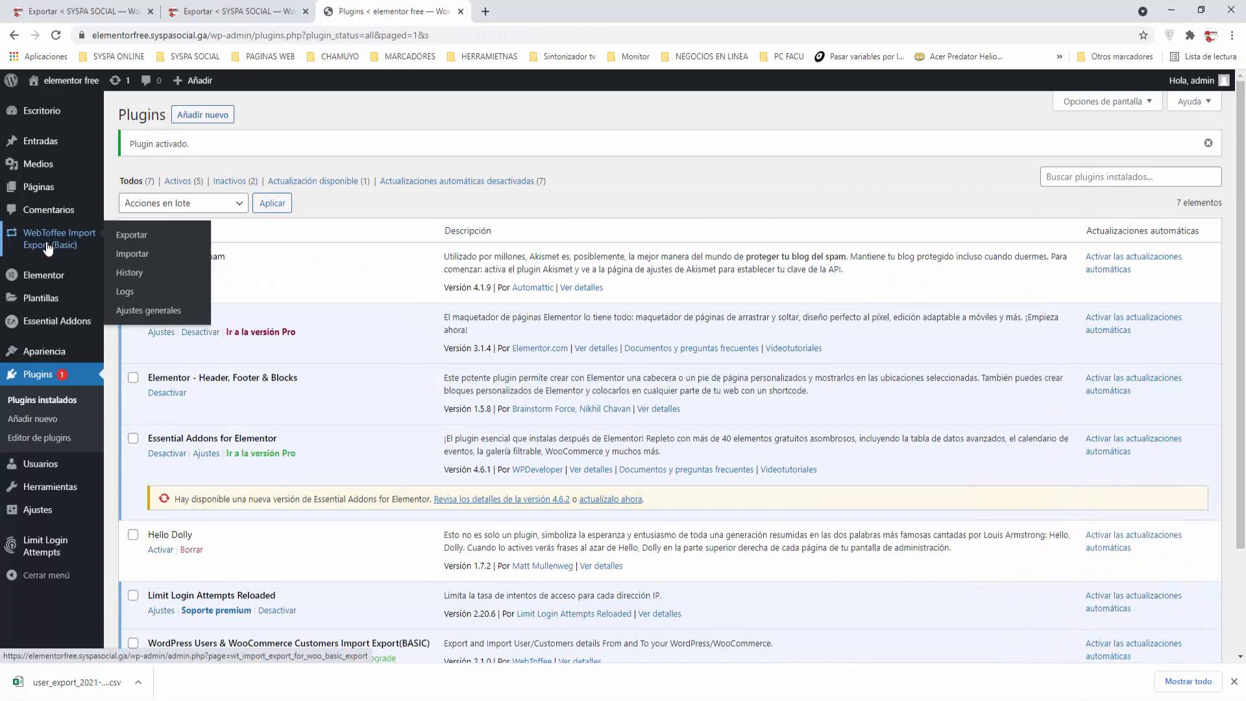
click(135, 257)
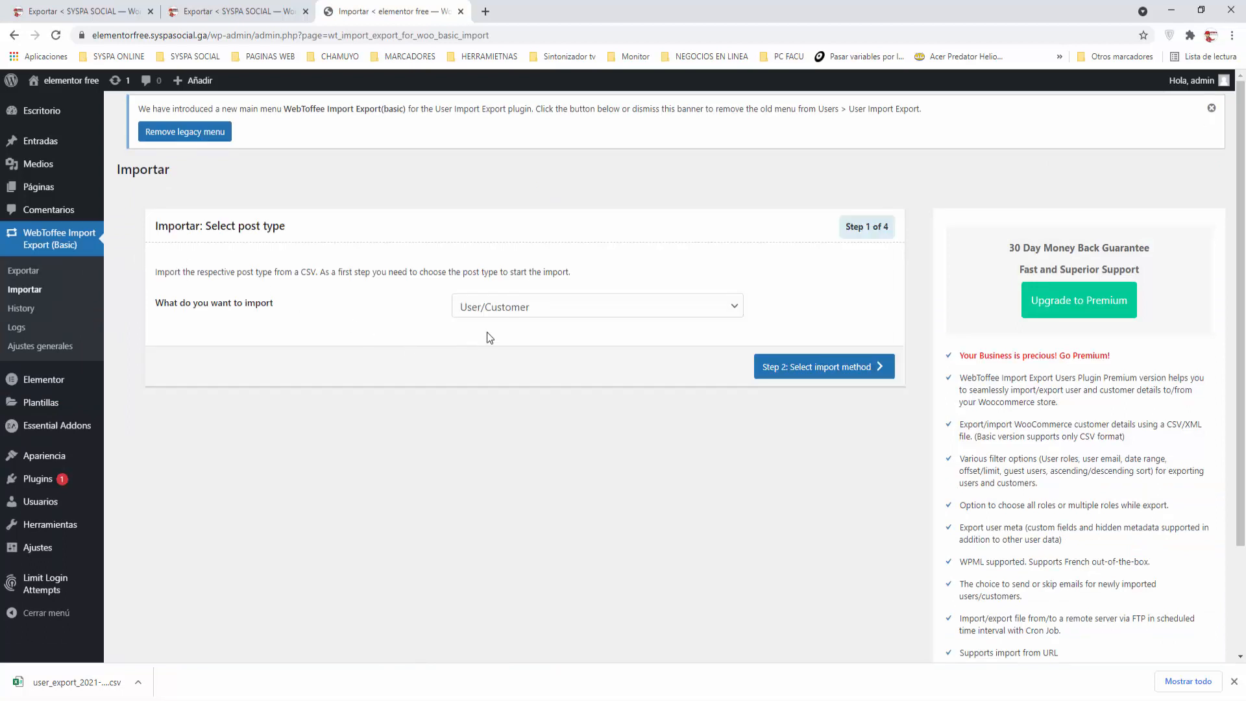
click(474, 313)
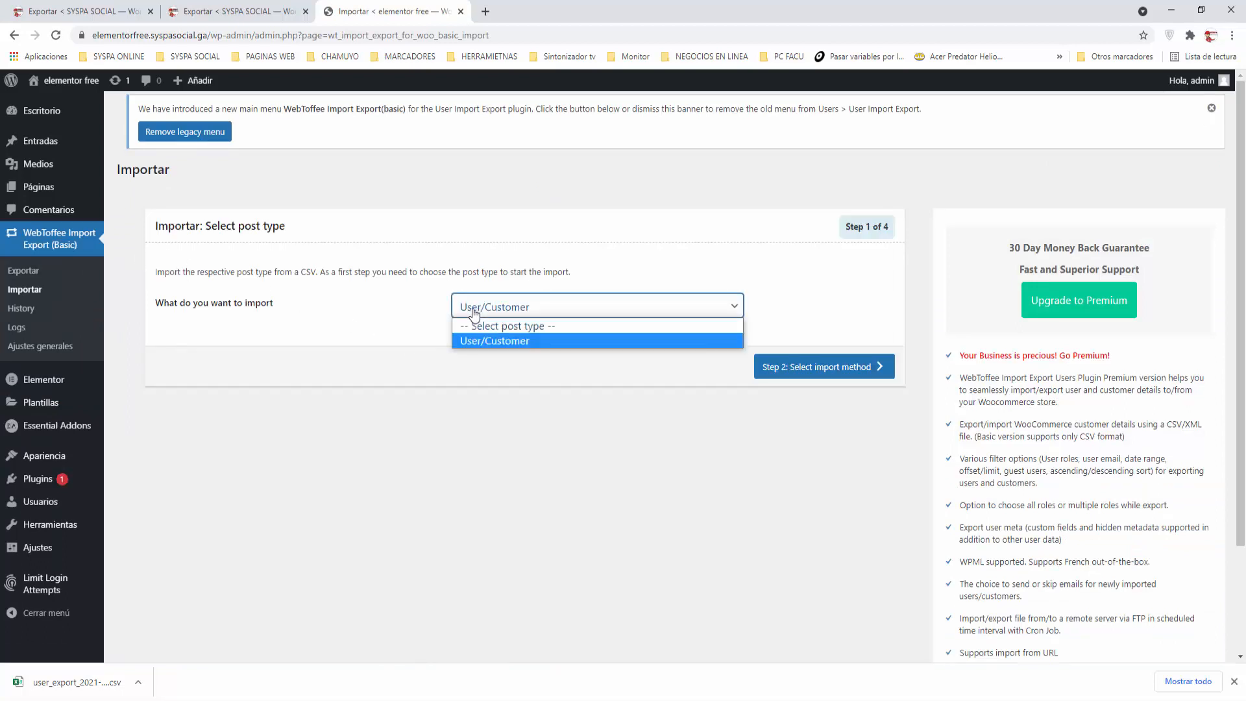
click(478, 341)
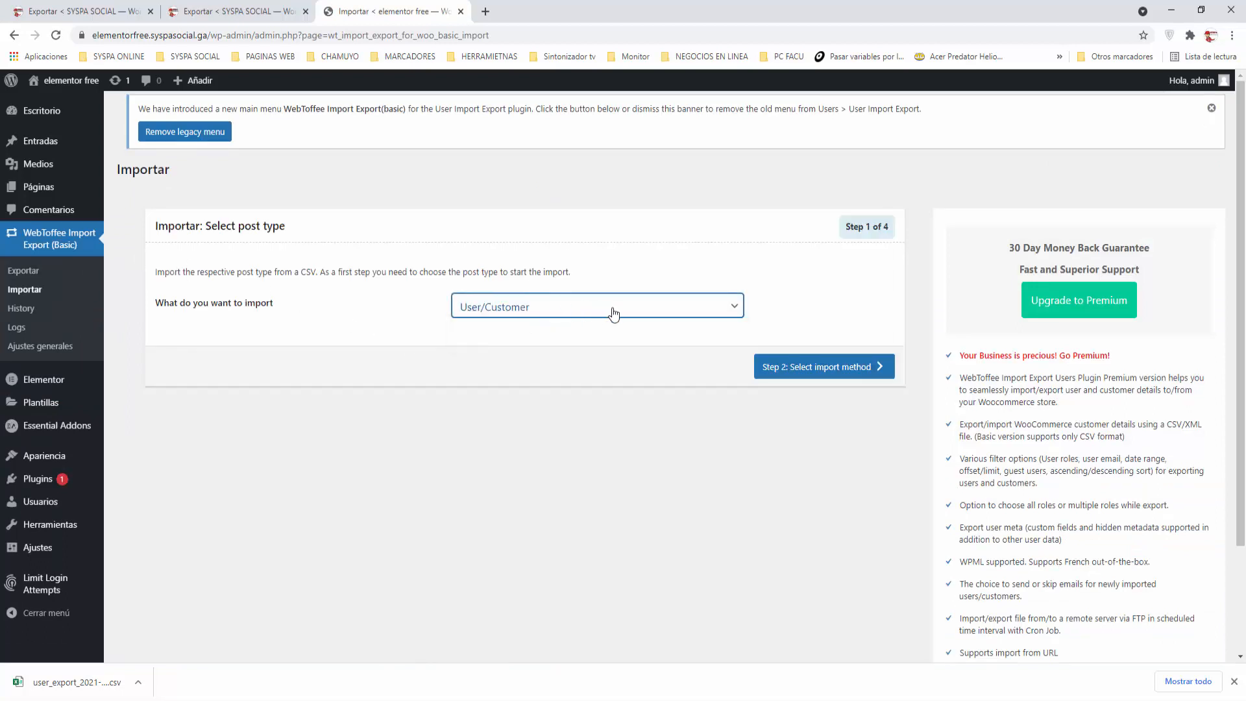
click(838, 377)
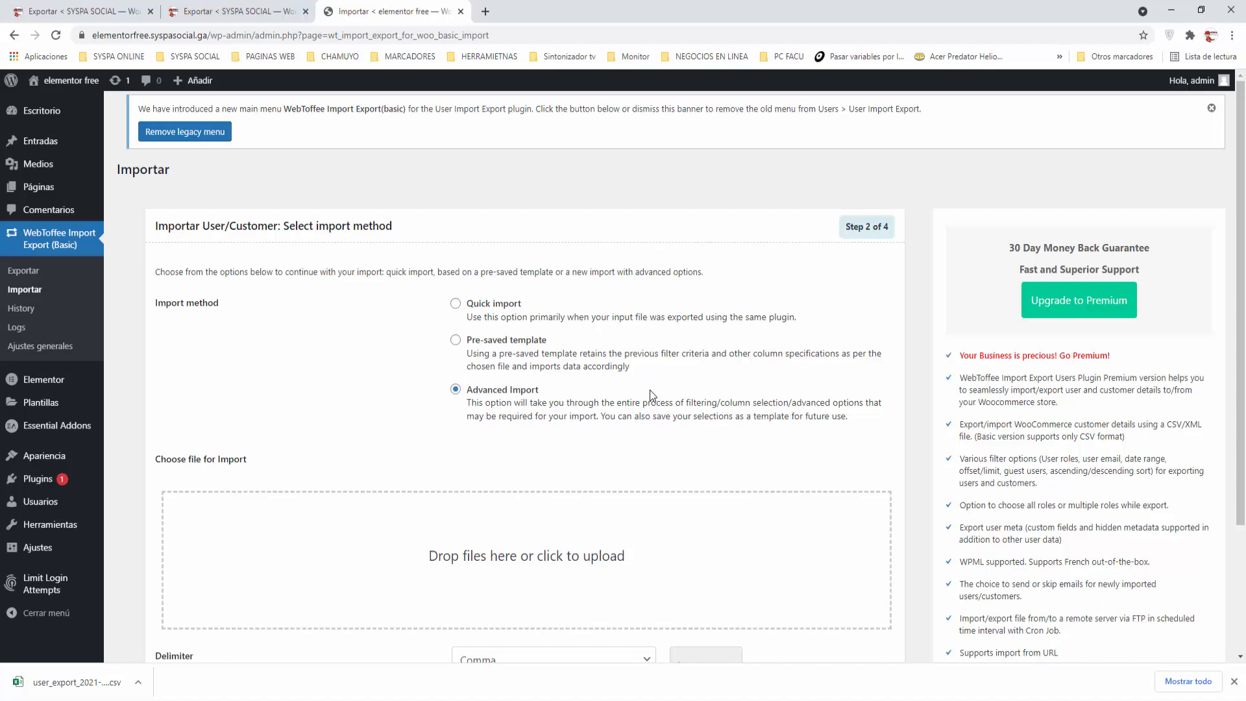
scroll(652, 395, down, 2)
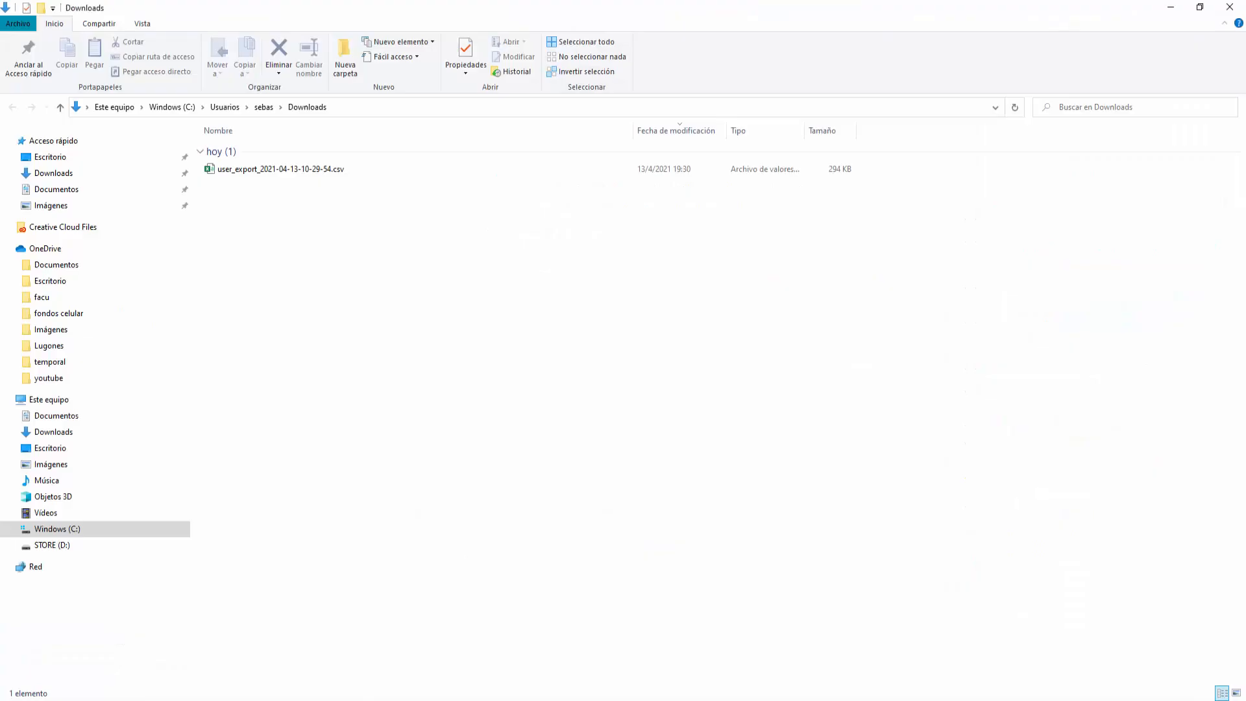
drag(239, 170, 514, 451)
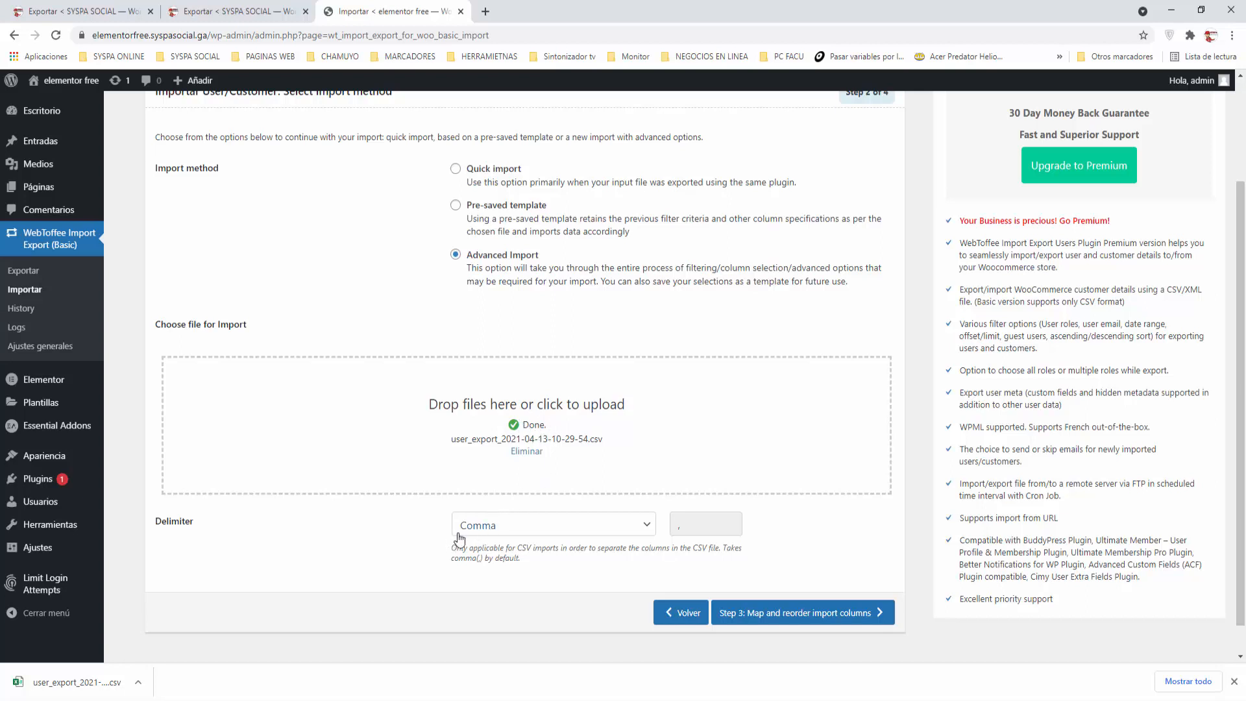
click(784, 614)
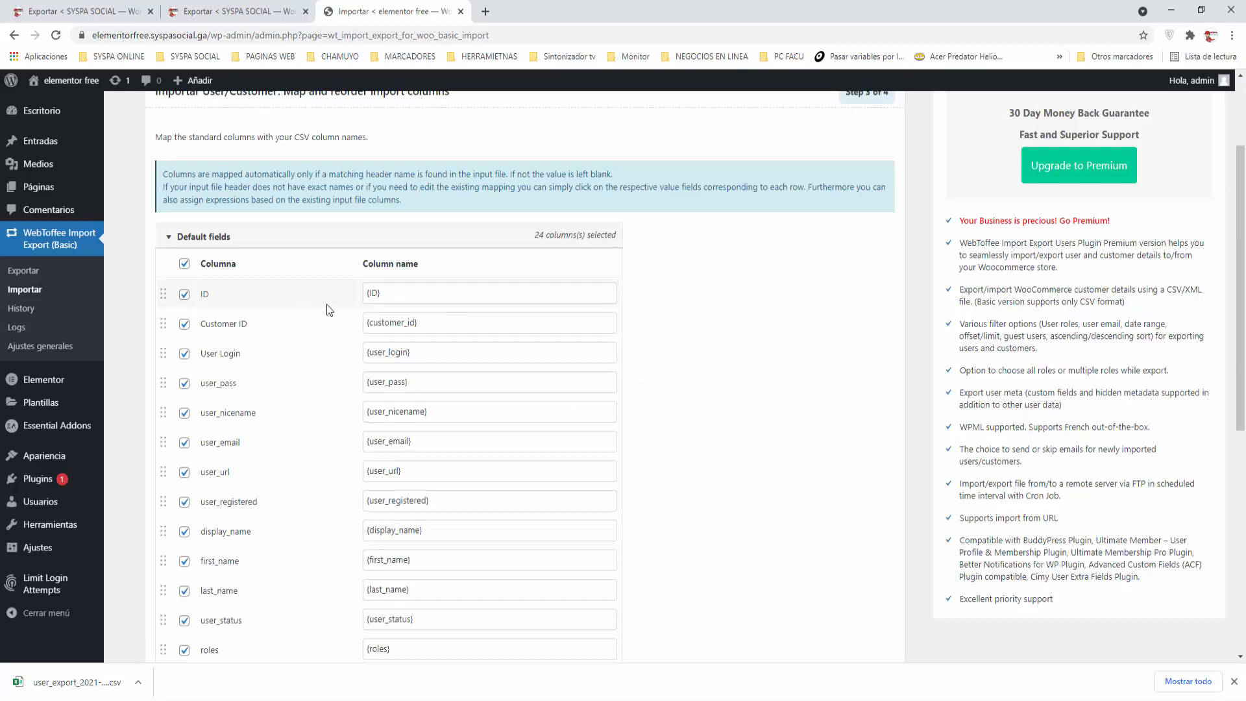
Review the import column mapping, keep all default fields selected, and advance to the batch import options.
scroll(305, 309, down, 7)
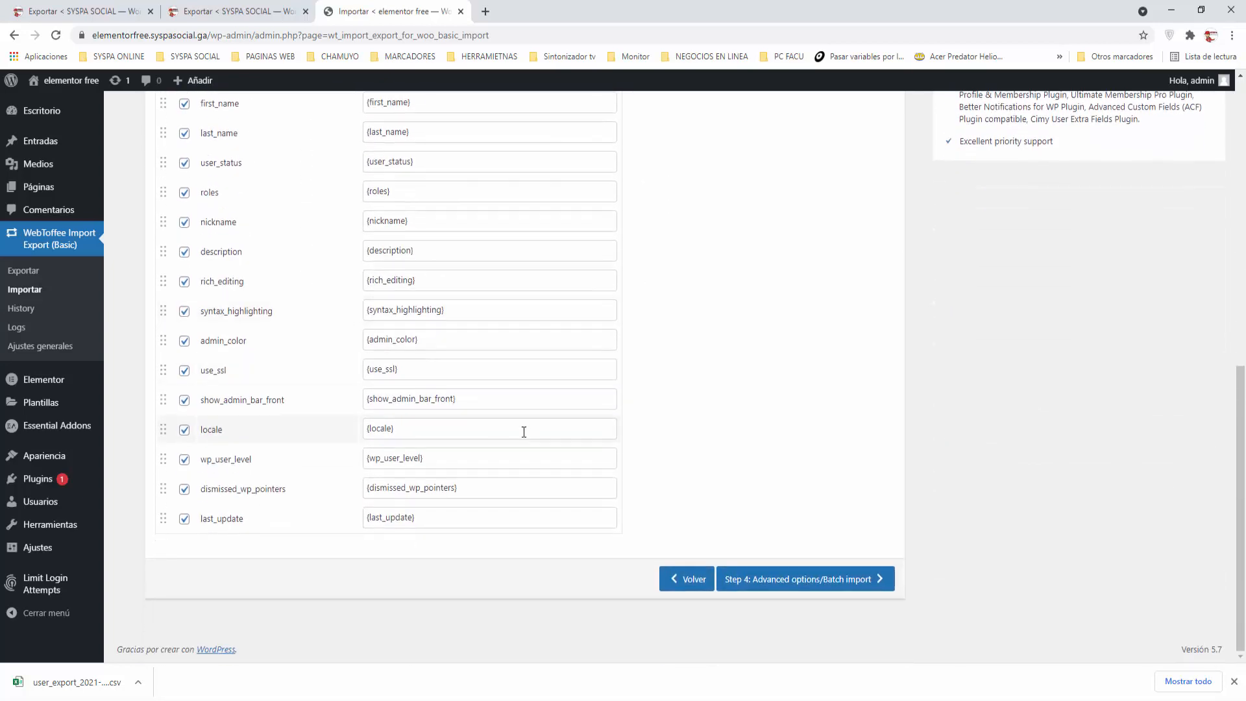
scroll(415, 375, up, 3)
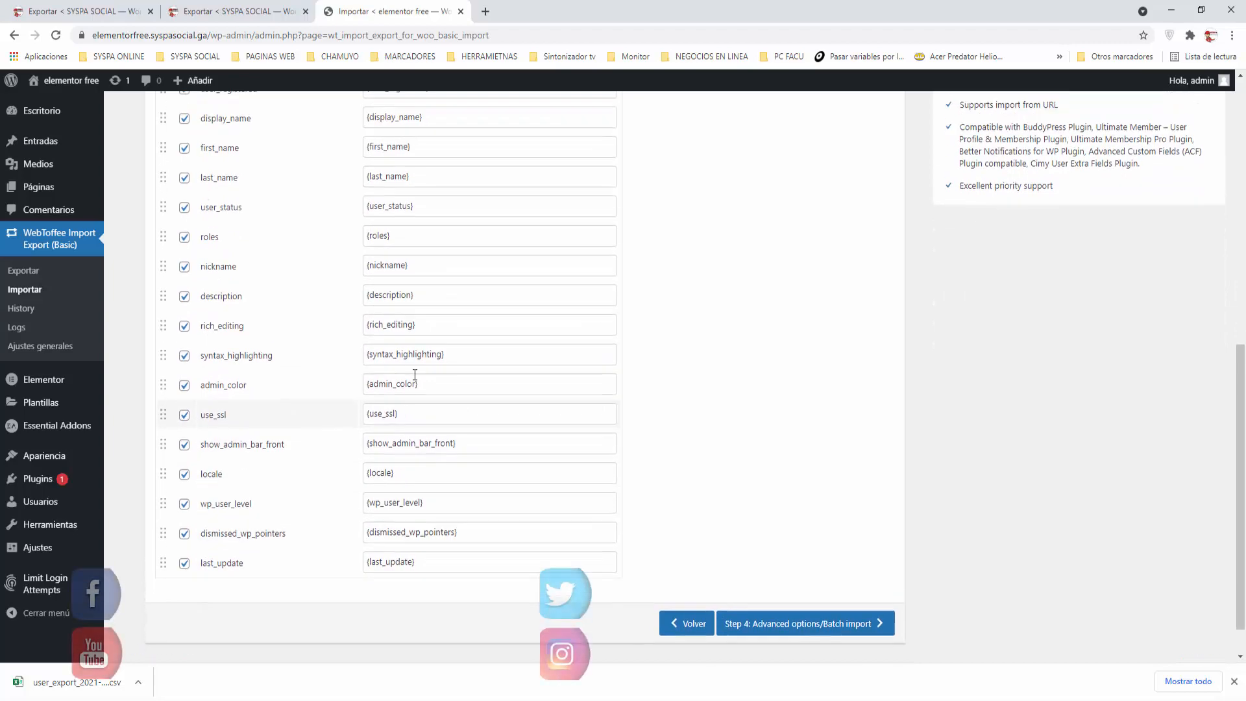
scroll(414, 375, down, 3)
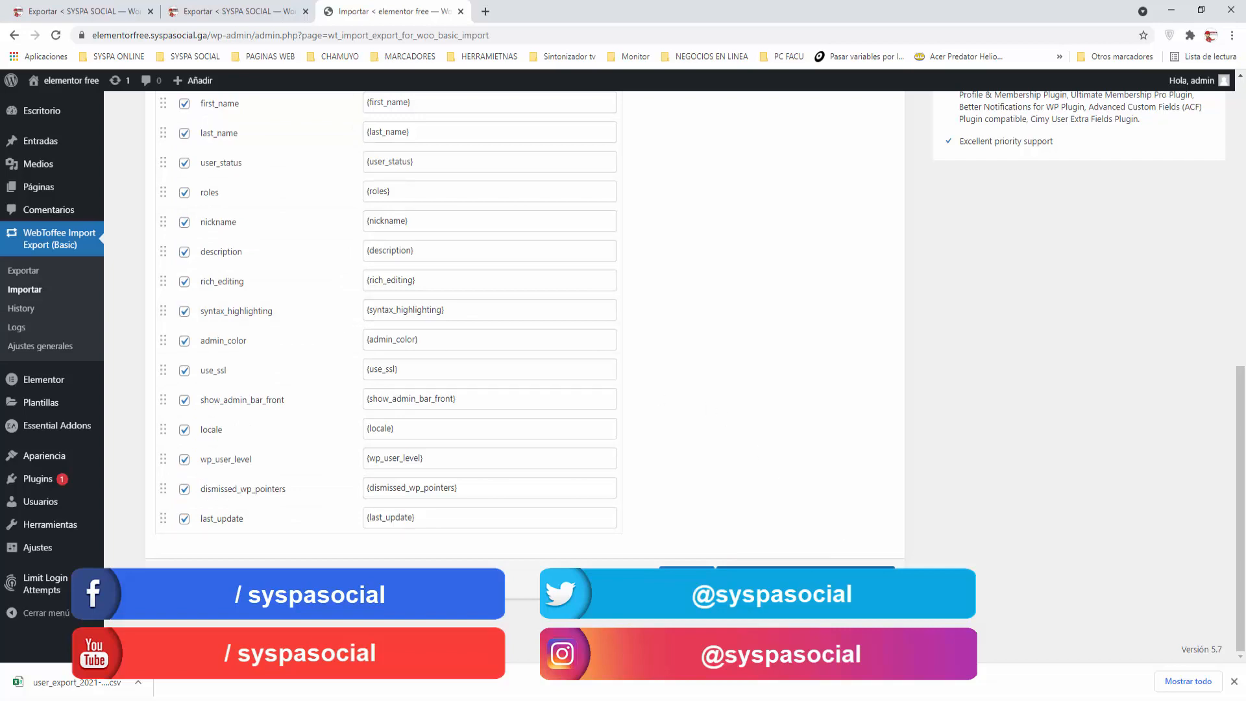
click(804, 574)
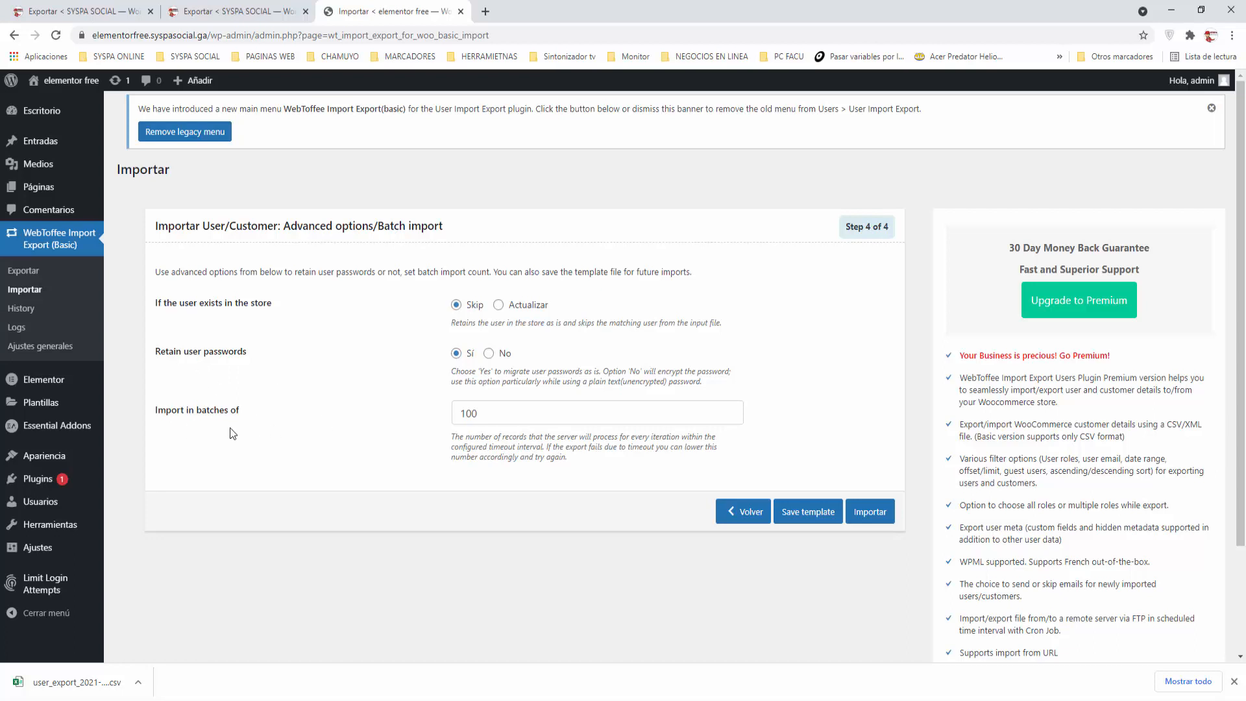
Set the import batch size to 1600, keep skipping existing users and retaining passwords, and run the import.
drag(503, 414, 398, 417)
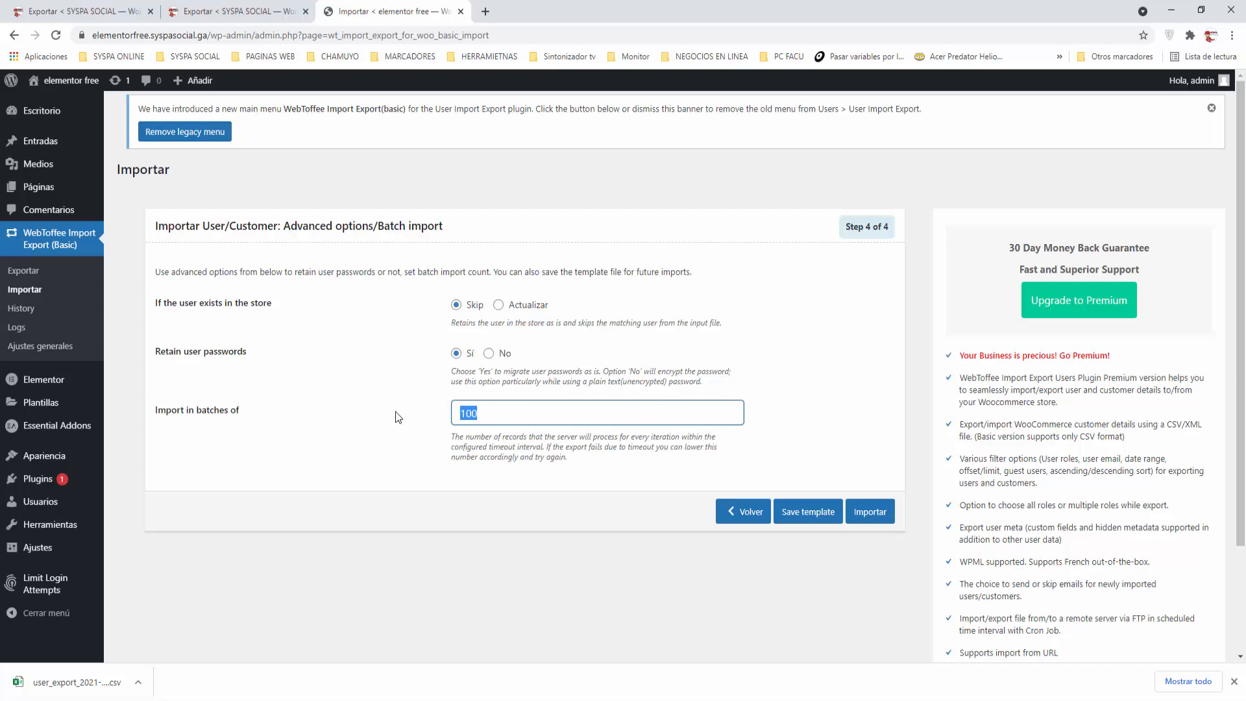
text(1600)
click(423, 447)
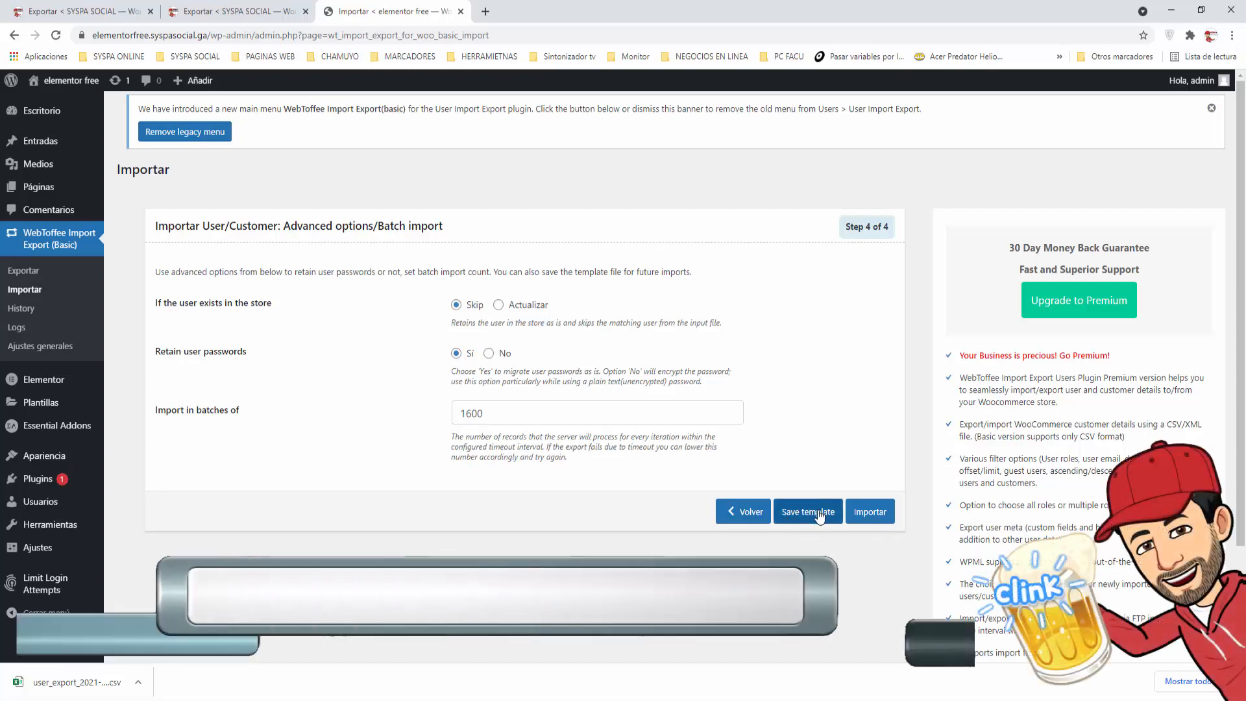
click(871, 513)
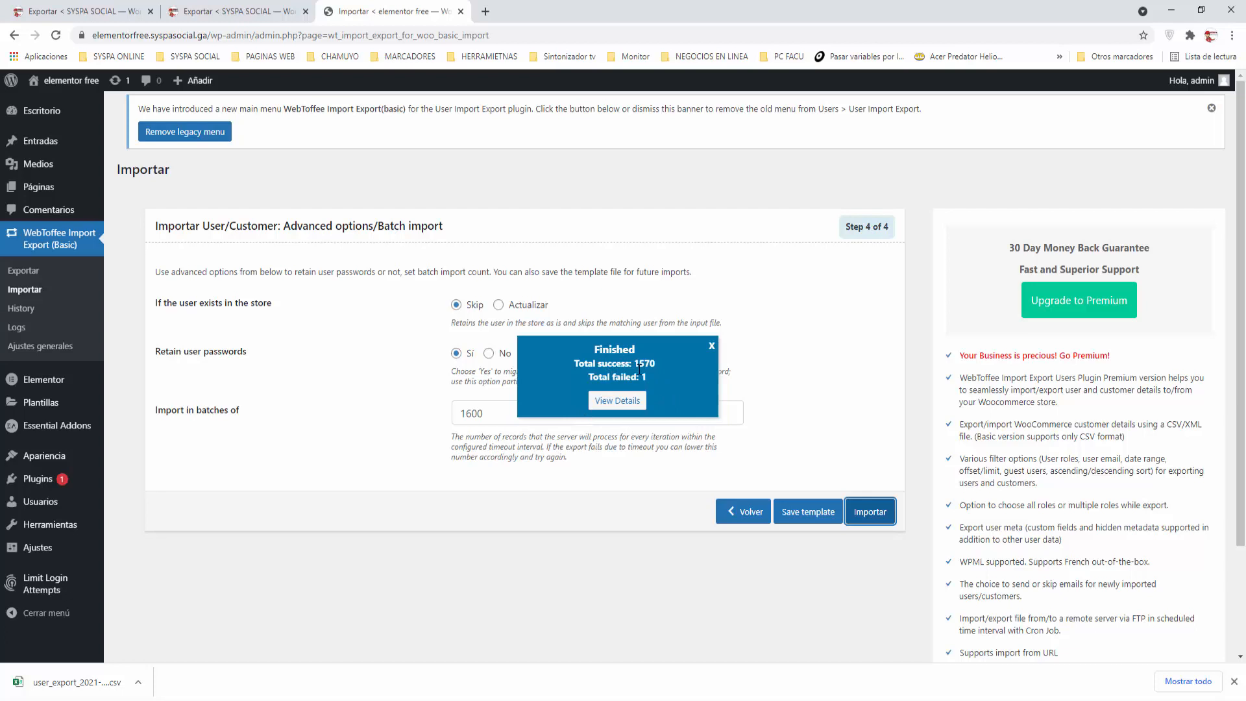
Review the import's history details, close them, and check the site's list of all users.
click(617, 401)
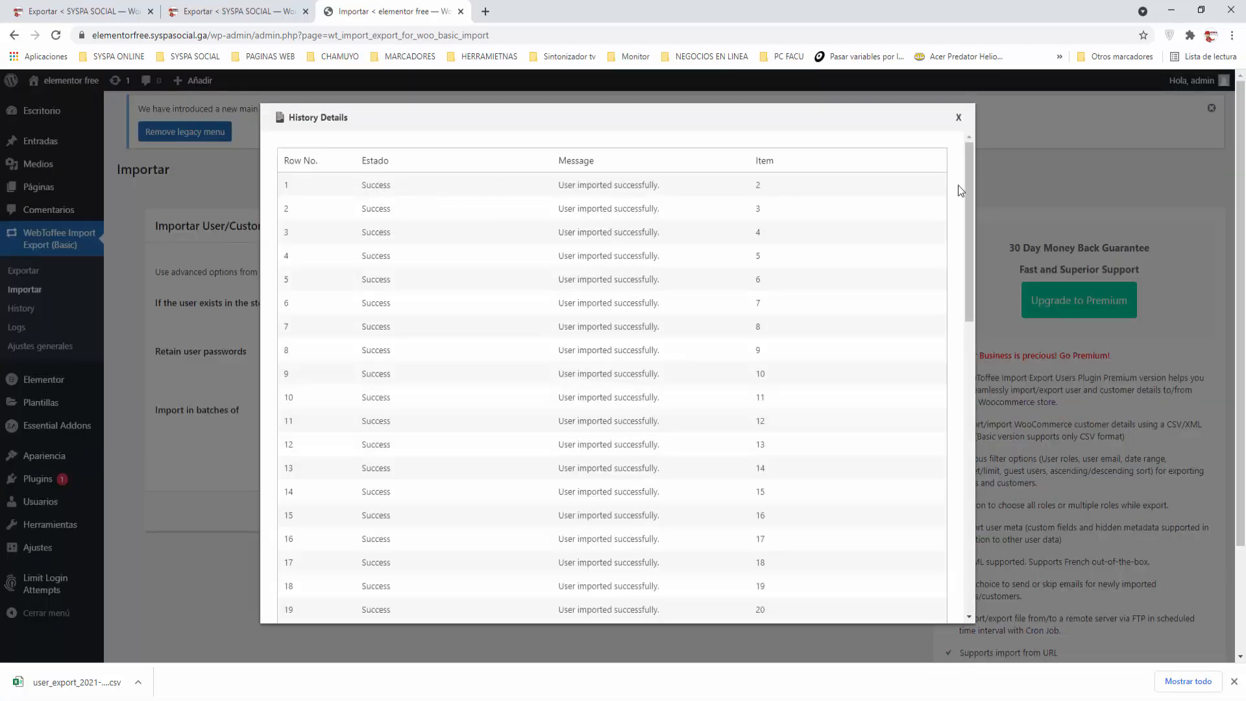
drag(971, 175, 1000, 153)
click(959, 117)
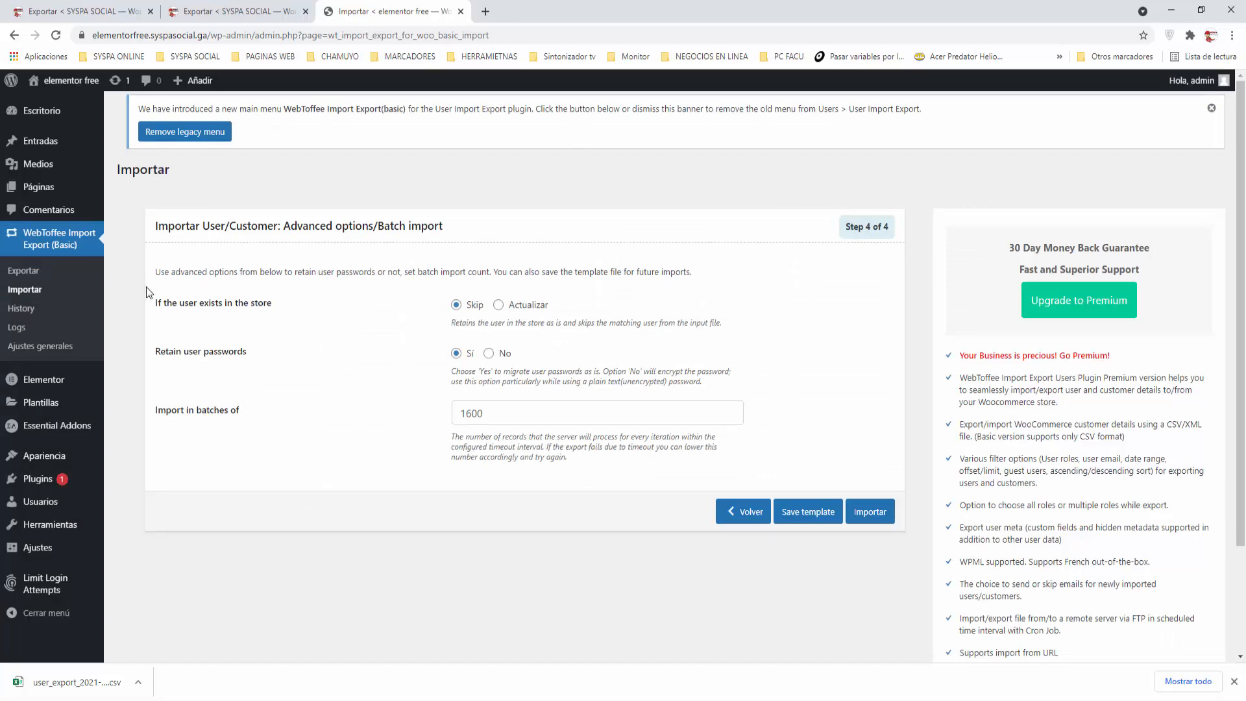
mouse_move(36, 505)
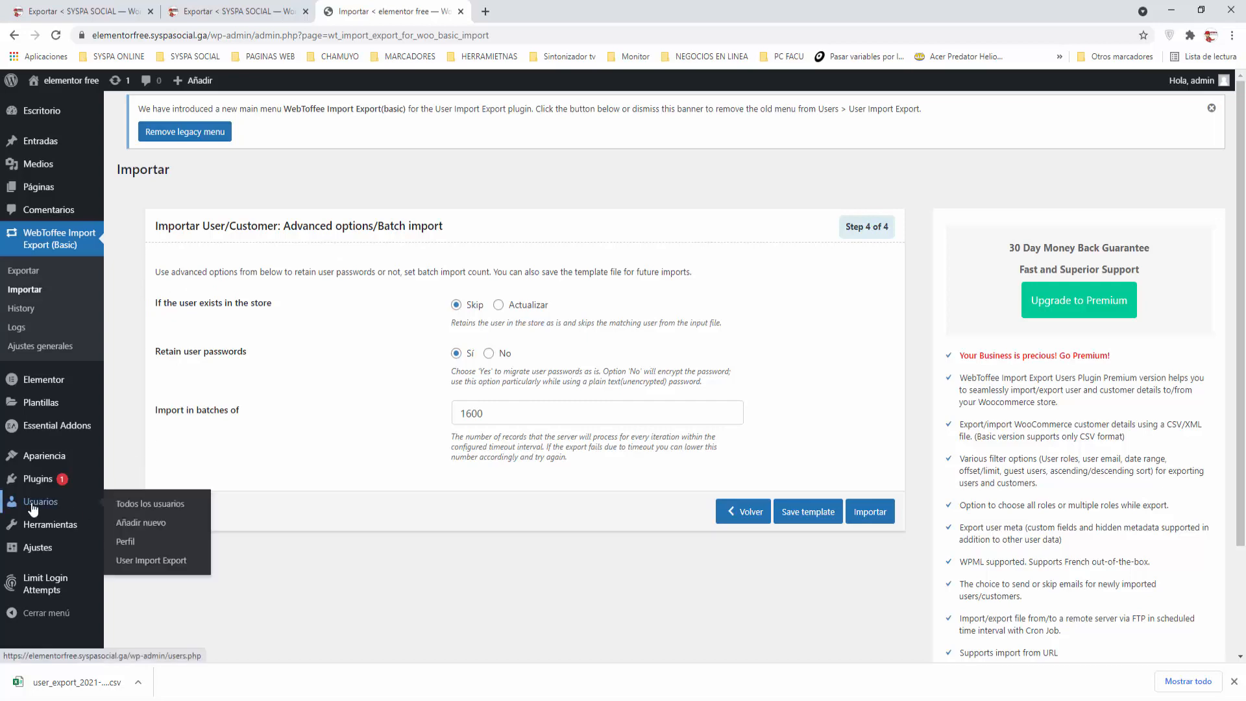
click(161, 505)
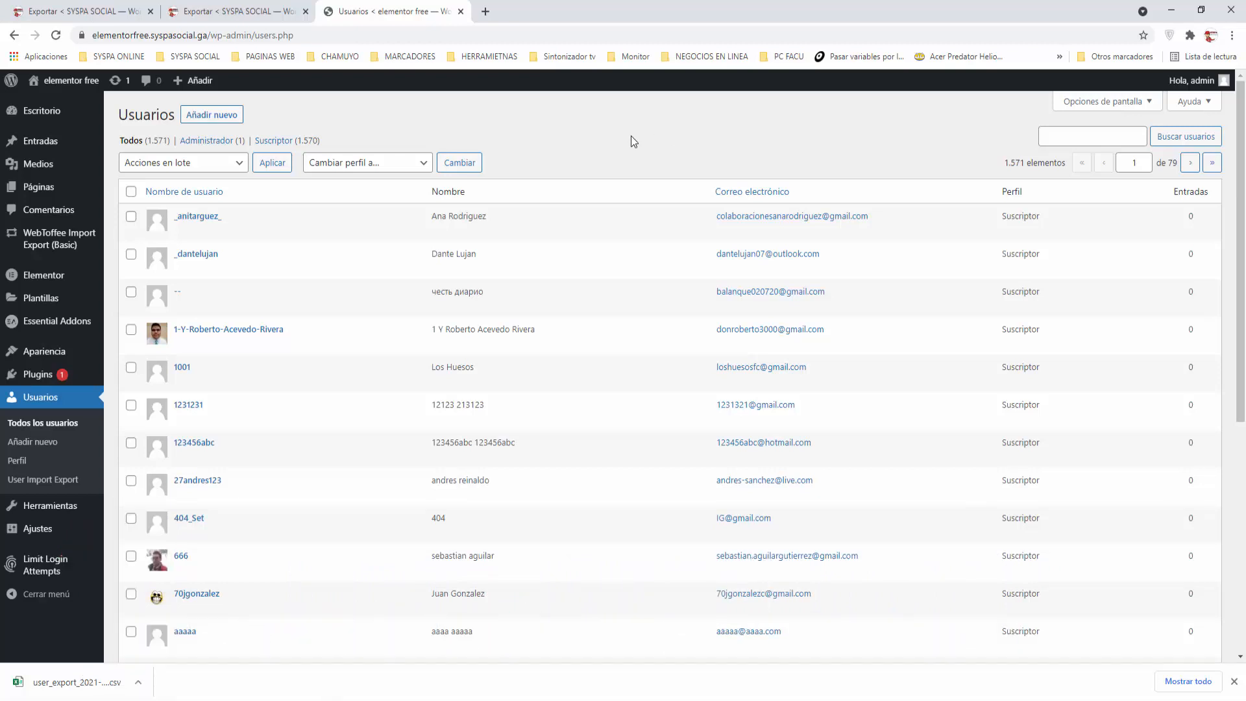
Open the WebToffee plugin's export page on the elementor free site.
mouse_move(68, 240)
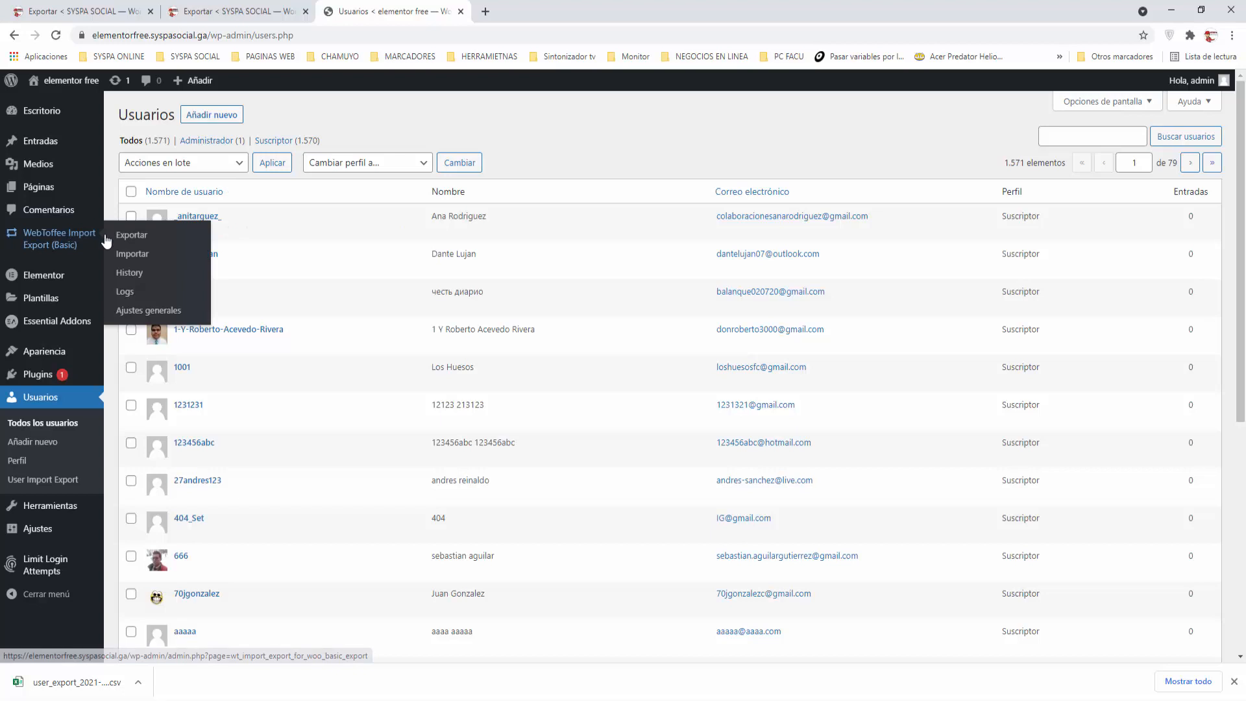
click(138, 239)
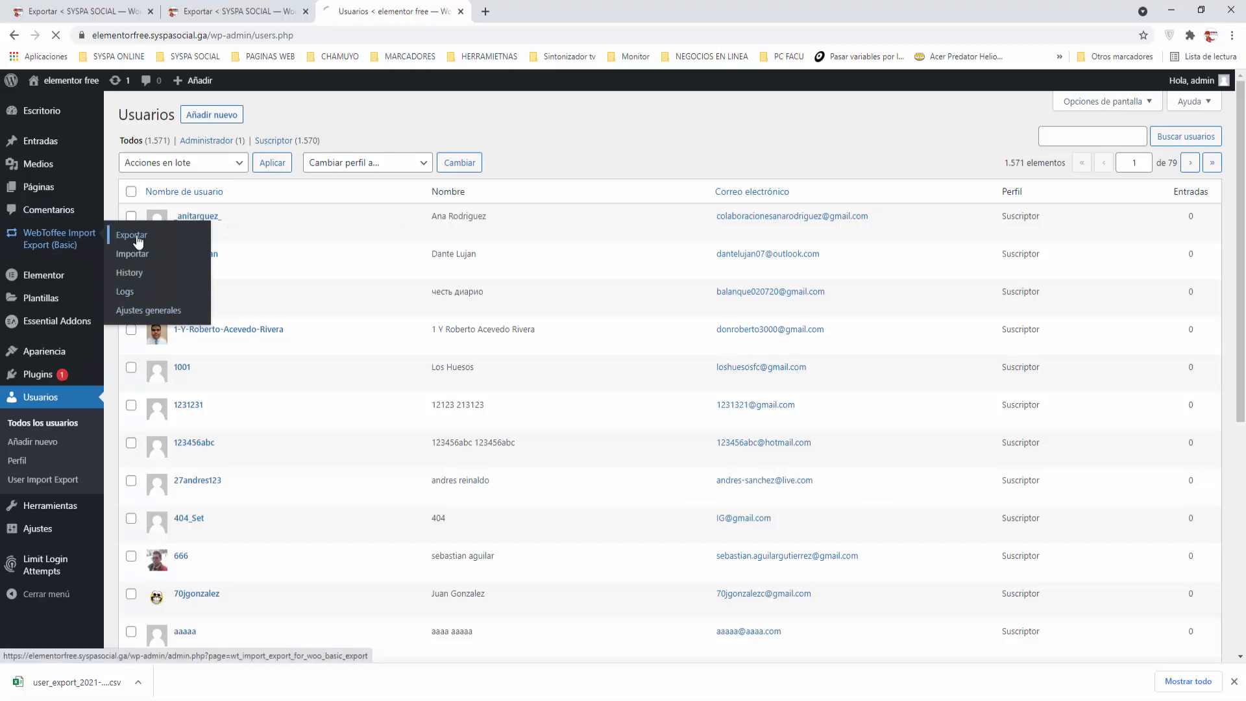